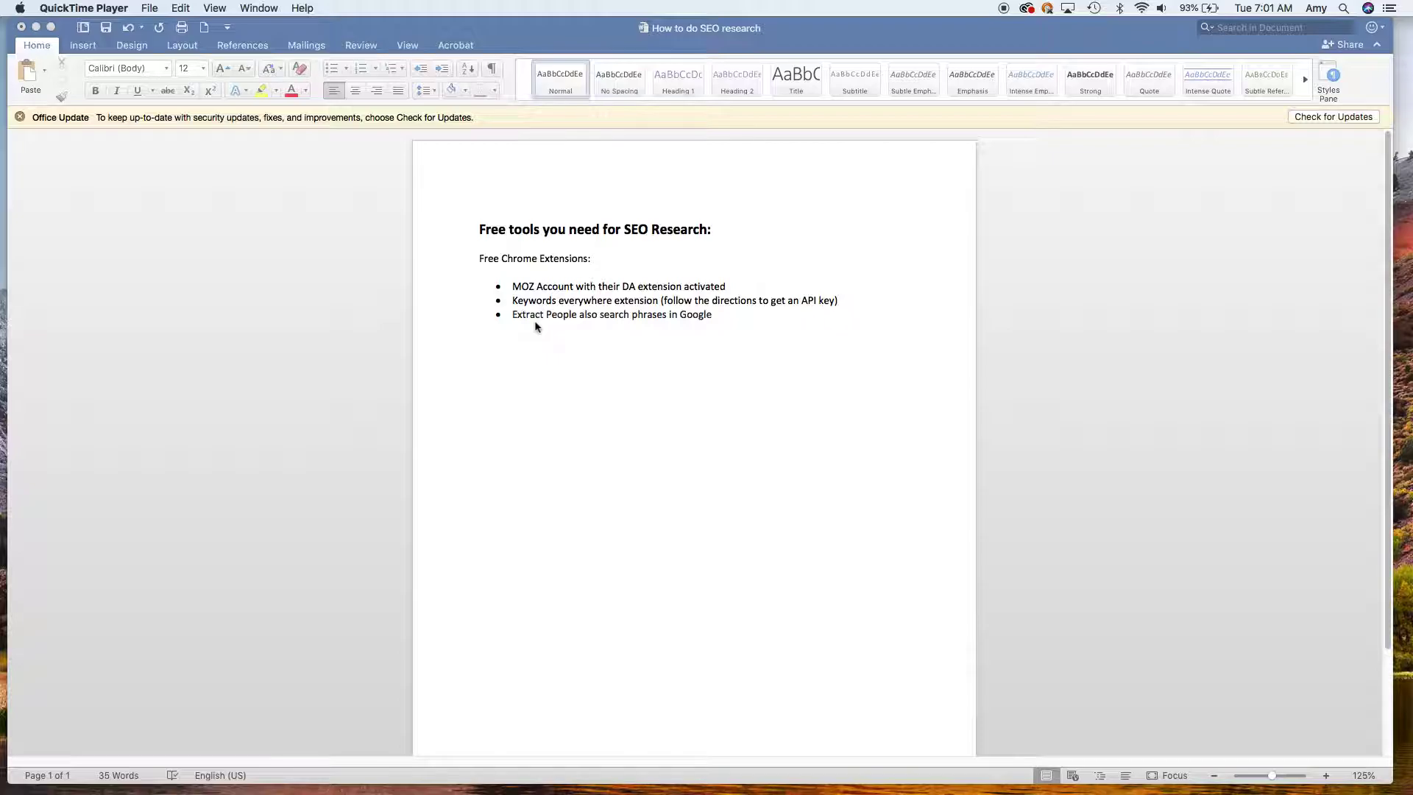
Switch to Chrome and examine the "declutter checklist" results, including the search volume, domain authority scores and related keyword lists
{"action": "key", "text": "super+Tab"}
{"action": "key", "text": "super+Tab"}
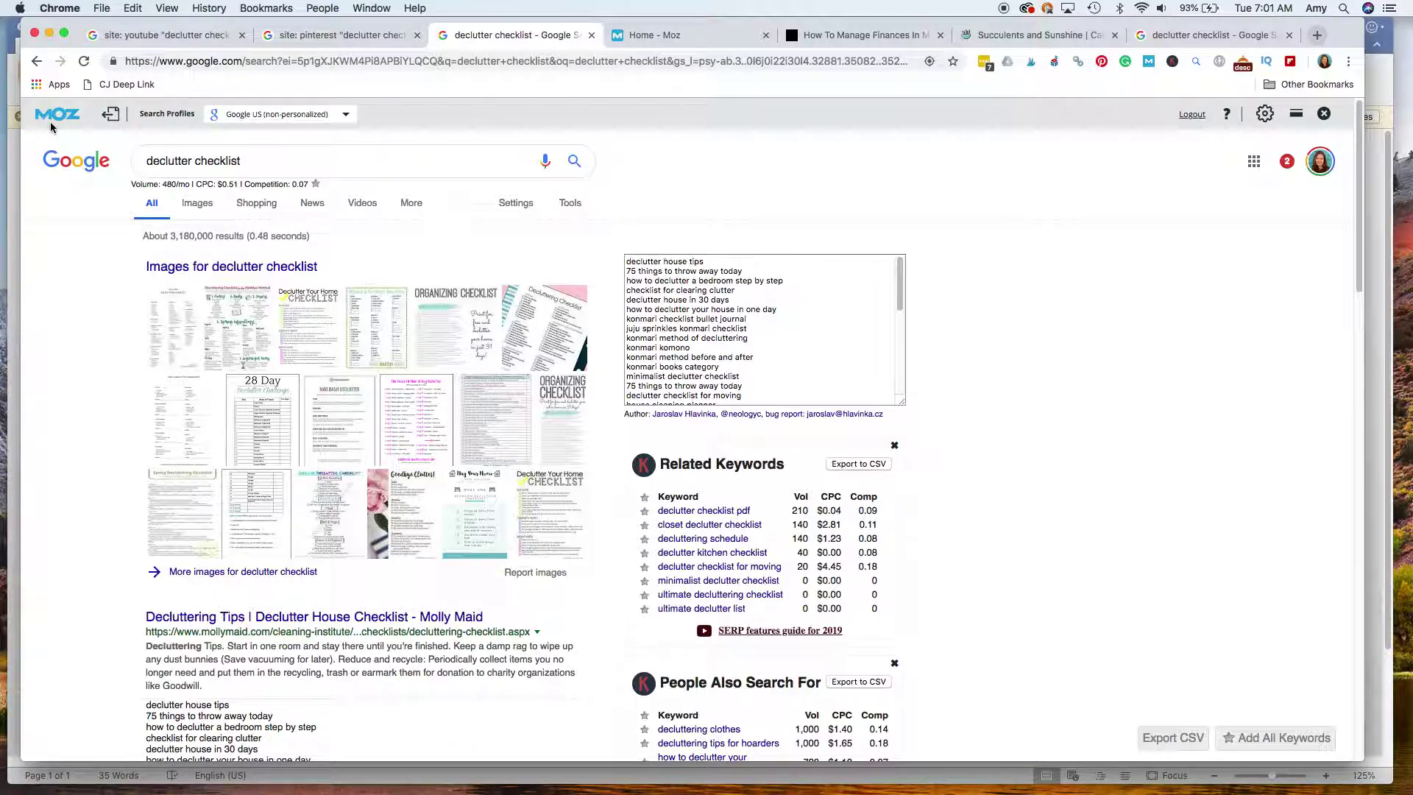
{"action": "scroll", "coordinate": [206, 524], "scroll_direction": "down", "scroll_amount": 5}
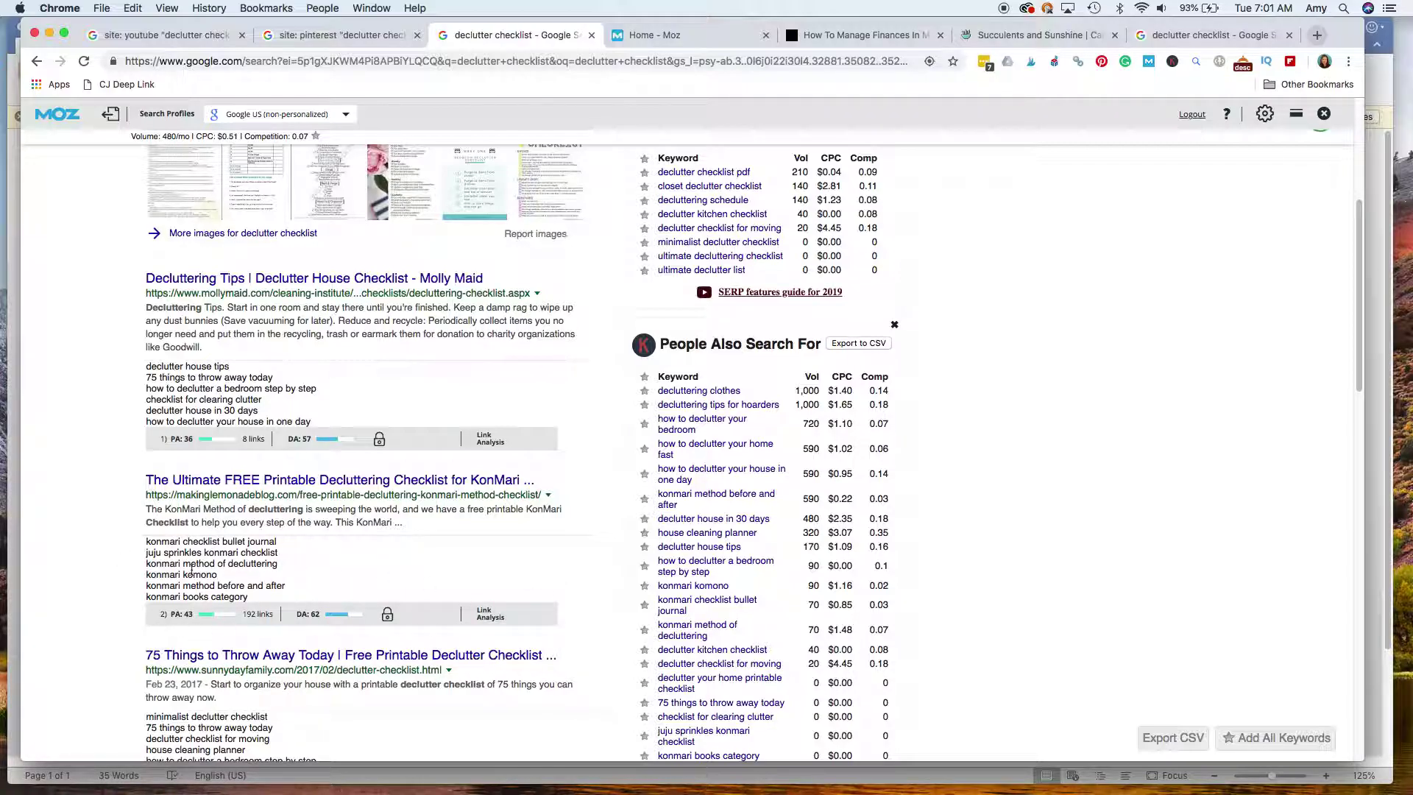
{"action": "scroll", "coordinate": [406, 568], "scroll_direction": "up", "scroll_amount": 5}
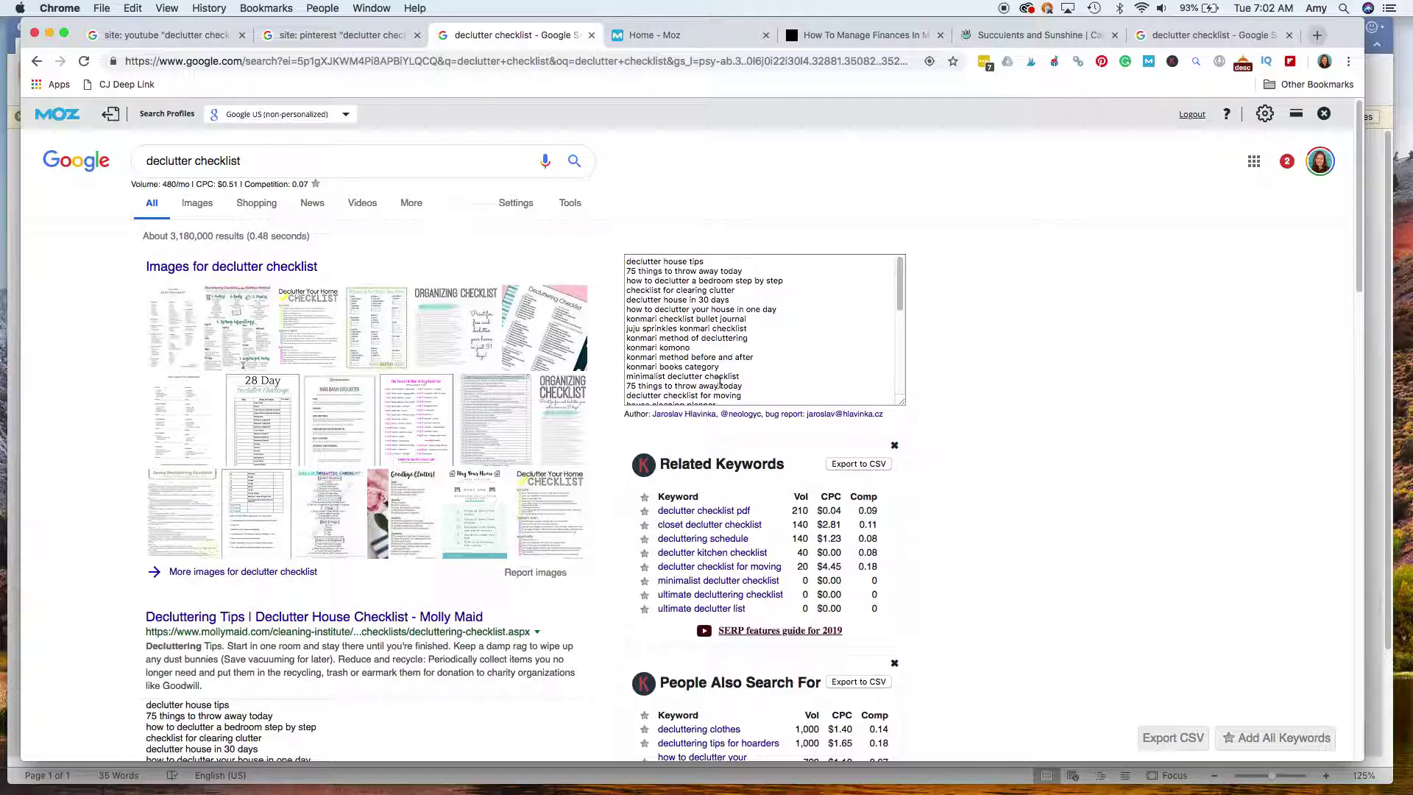
{"action": "scroll", "coordinate": [720, 383], "scroll_direction": "down", "scroll_amount": 3}
{"action": "scroll", "coordinate": [741, 467], "scroll_direction": "down", "scroll_amount": 1}
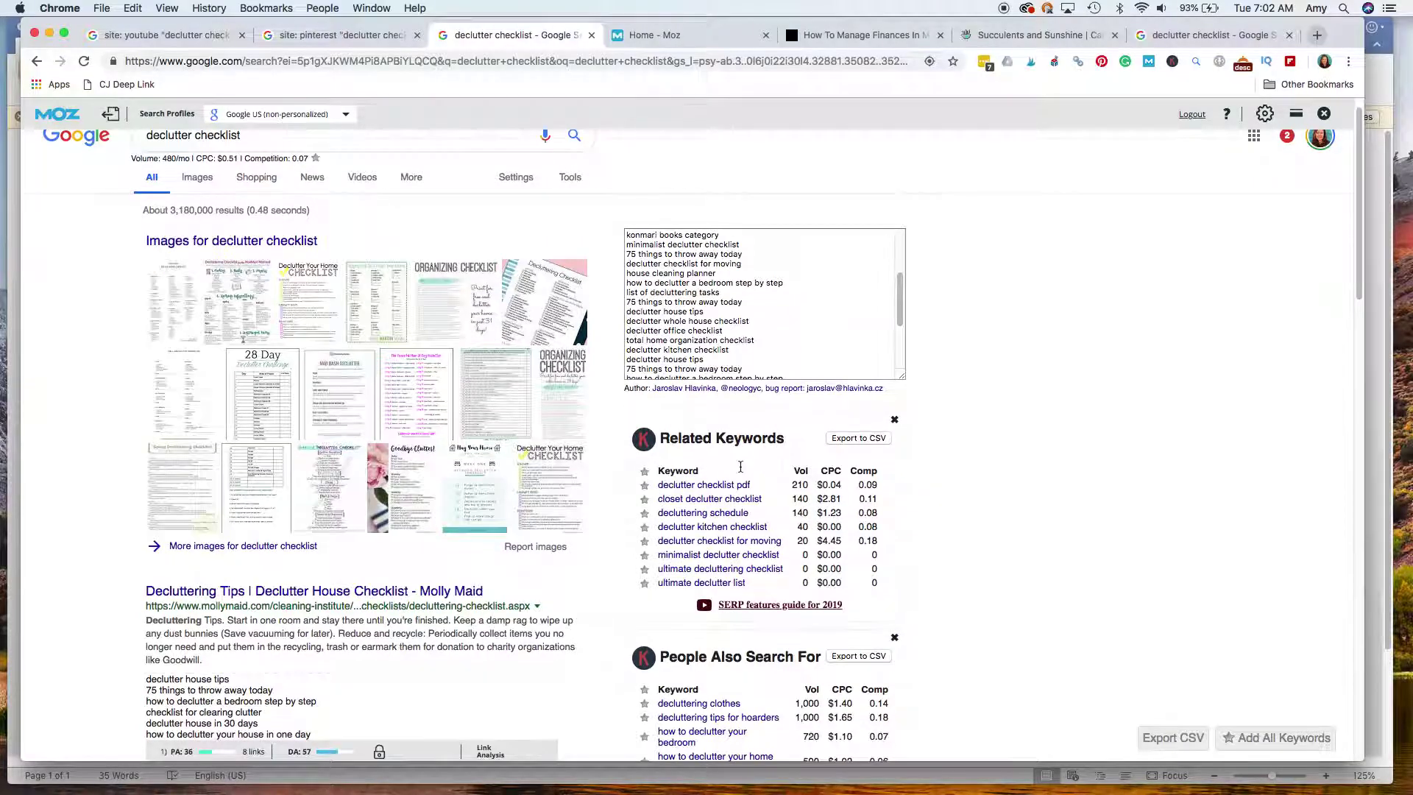
{"action": "scroll", "coordinate": [740, 467], "scroll_direction": "down", "scroll_amount": 5}
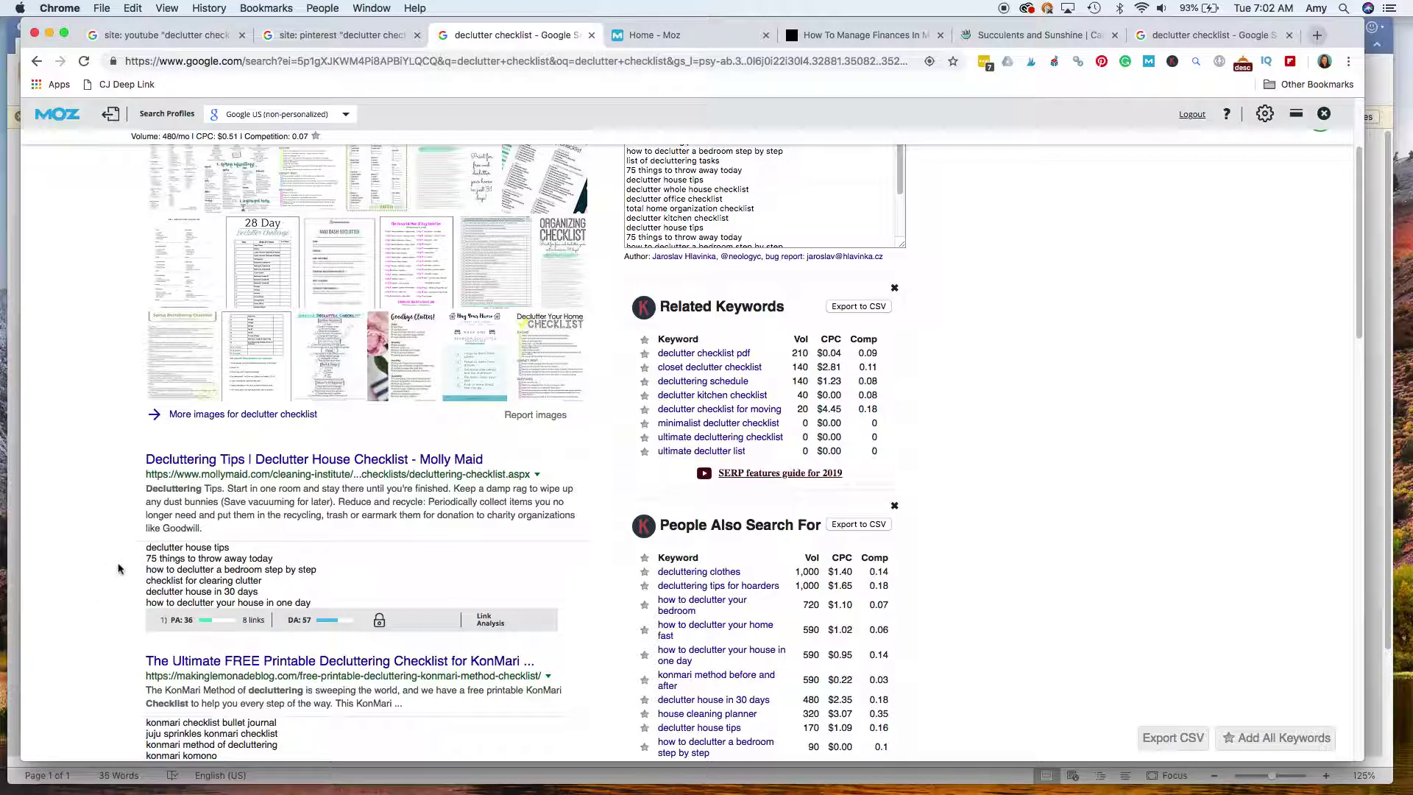
{"action": "scroll", "coordinate": [117, 568], "scroll_direction": "up", "scroll_amount": 3}
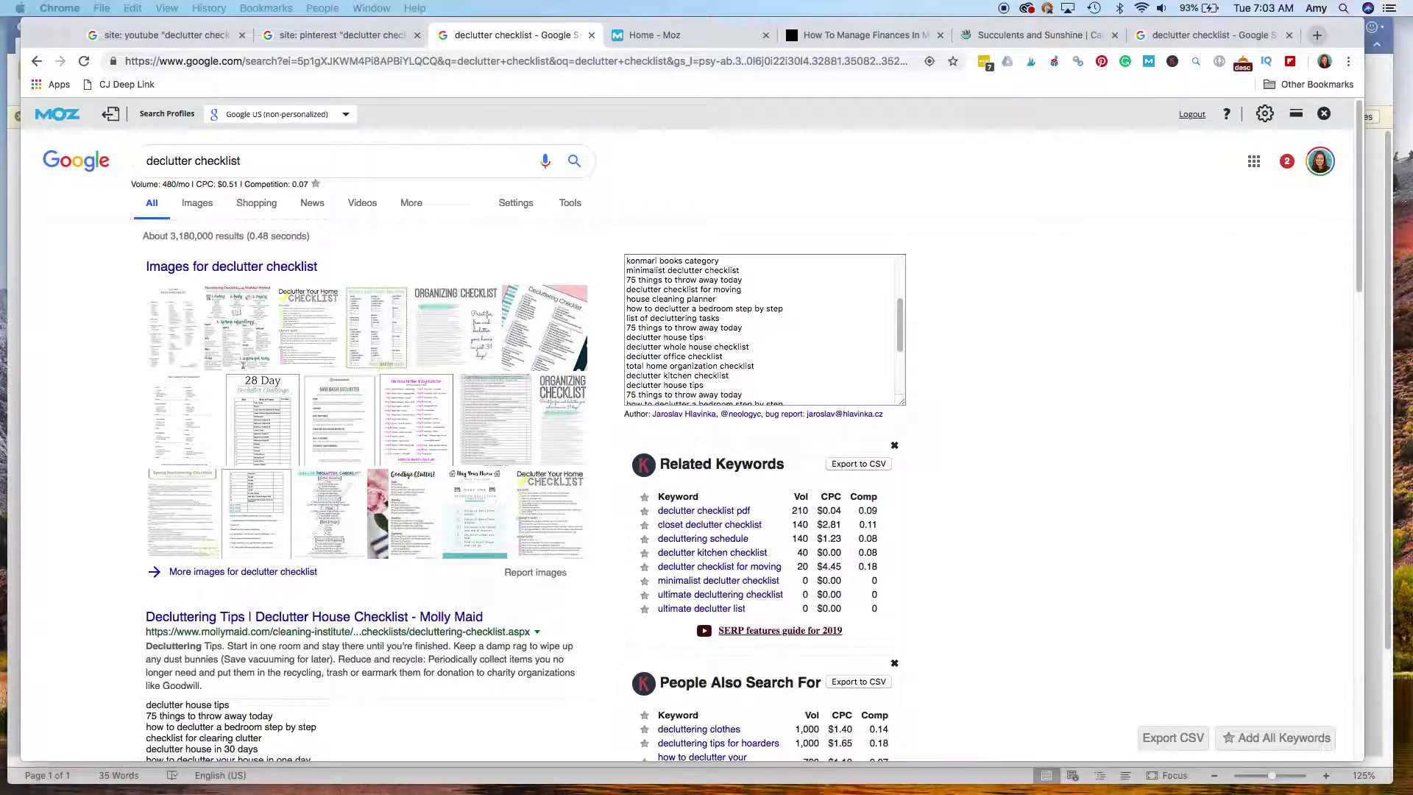
Switch to the SEO Research workbook in Excel and enlarge its window to show more of the sheet
{"action": "left_click_drag", "start_coordinate": [1412, 74], "coordinate": [467, 36]}
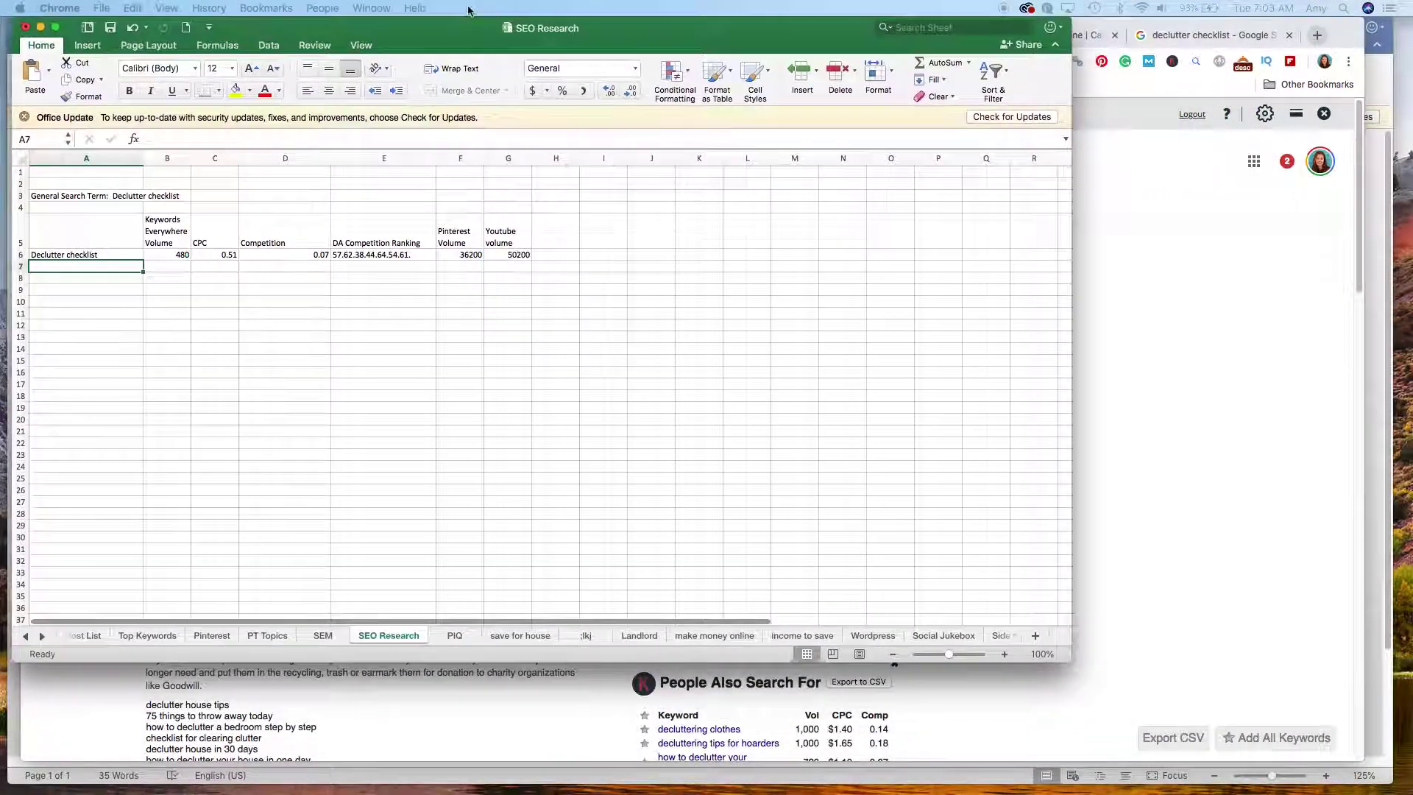
{"action": "left_click_drag", "start_coordinate": [1069, 661], "coordinate": [1307, 739]}
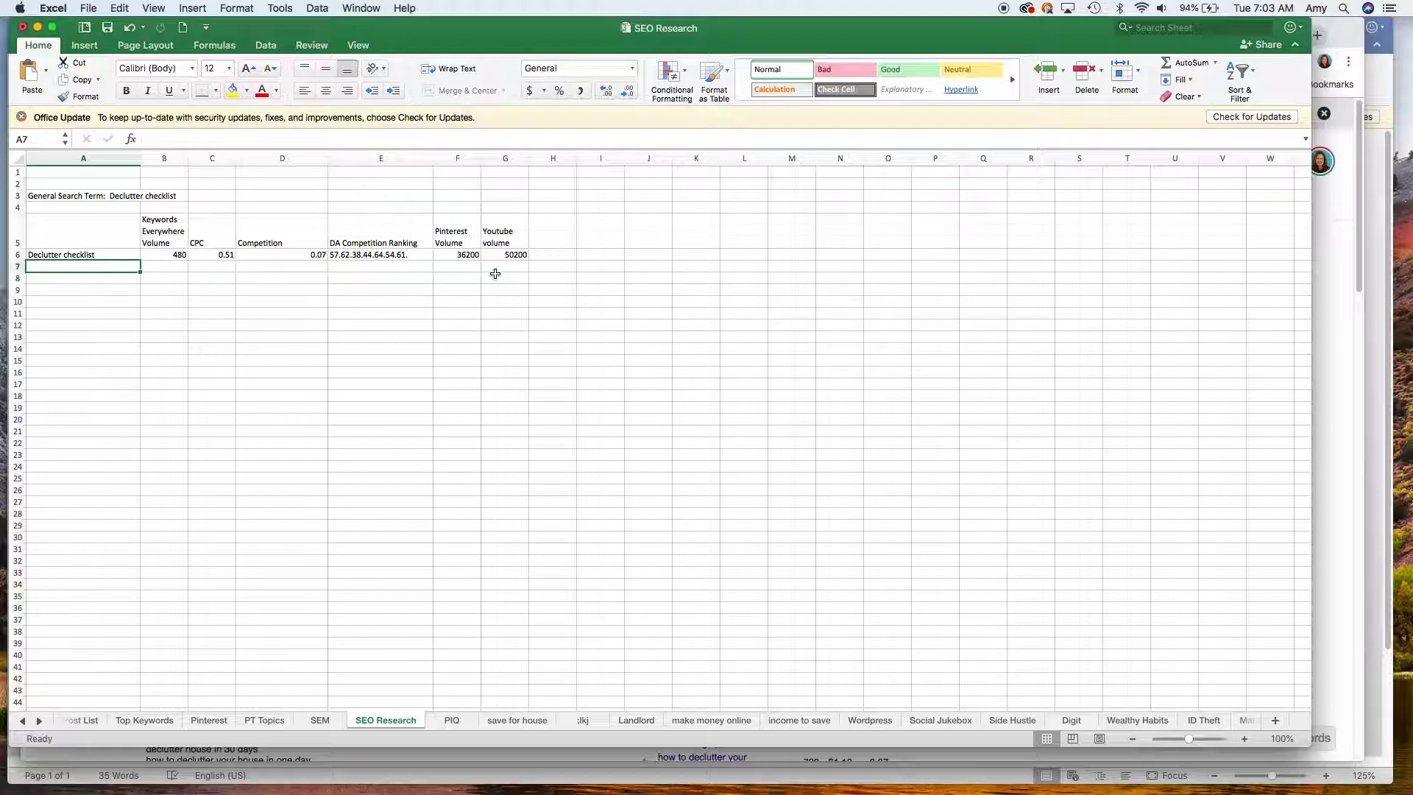
Return to Chrome and review the Pinterest and YouTube site-search results for "declutter checklist"
{"action": "left_click", "coordinate": [1324, 272]}
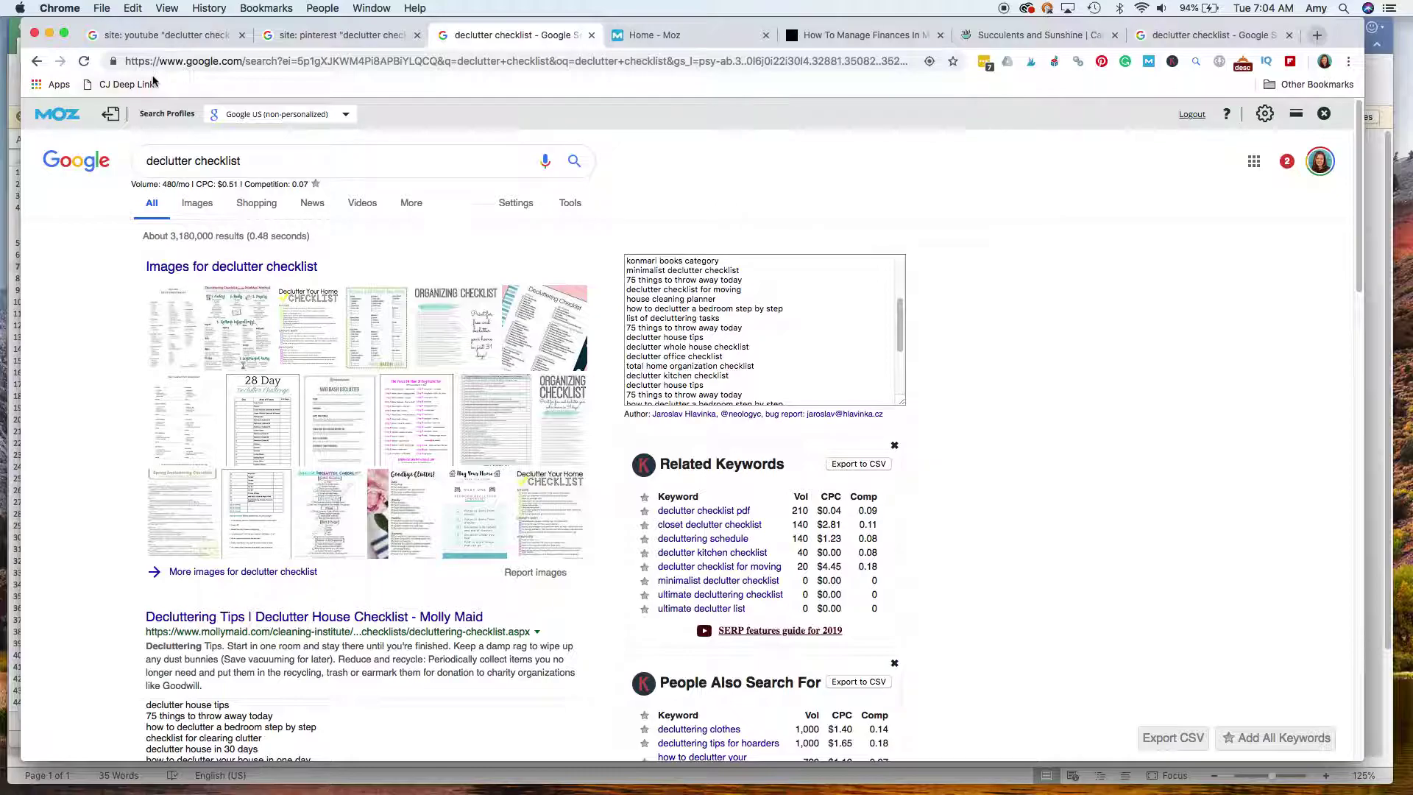
{"action": "left_click", "coordinate": [291, 40]}
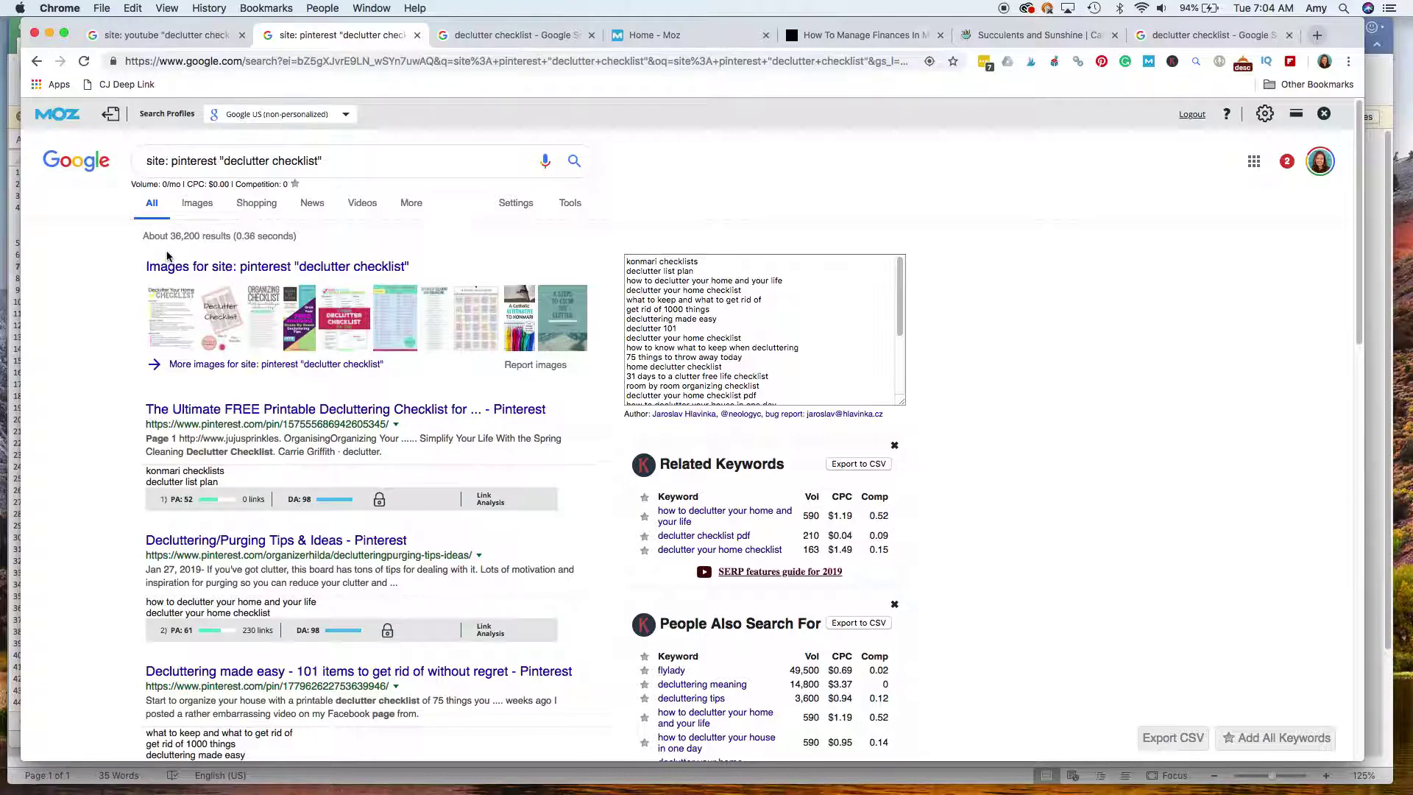
{"action": "left_click", "coordinate": [143, 36]}
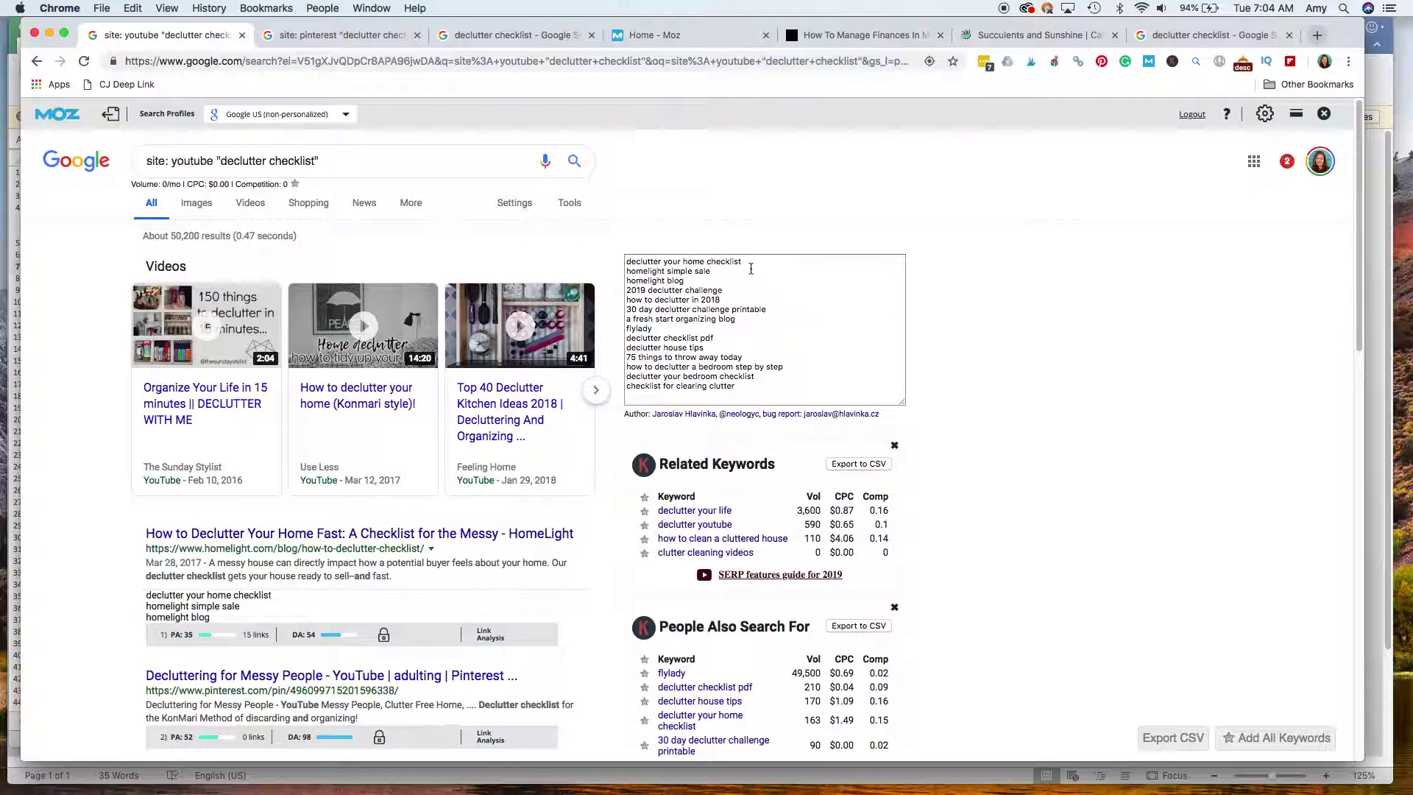
Replace the general "declutter checklist" query with a Google search for "declutter your home checklist"
{"action": "left_click", "coordinate": [478, 34]}
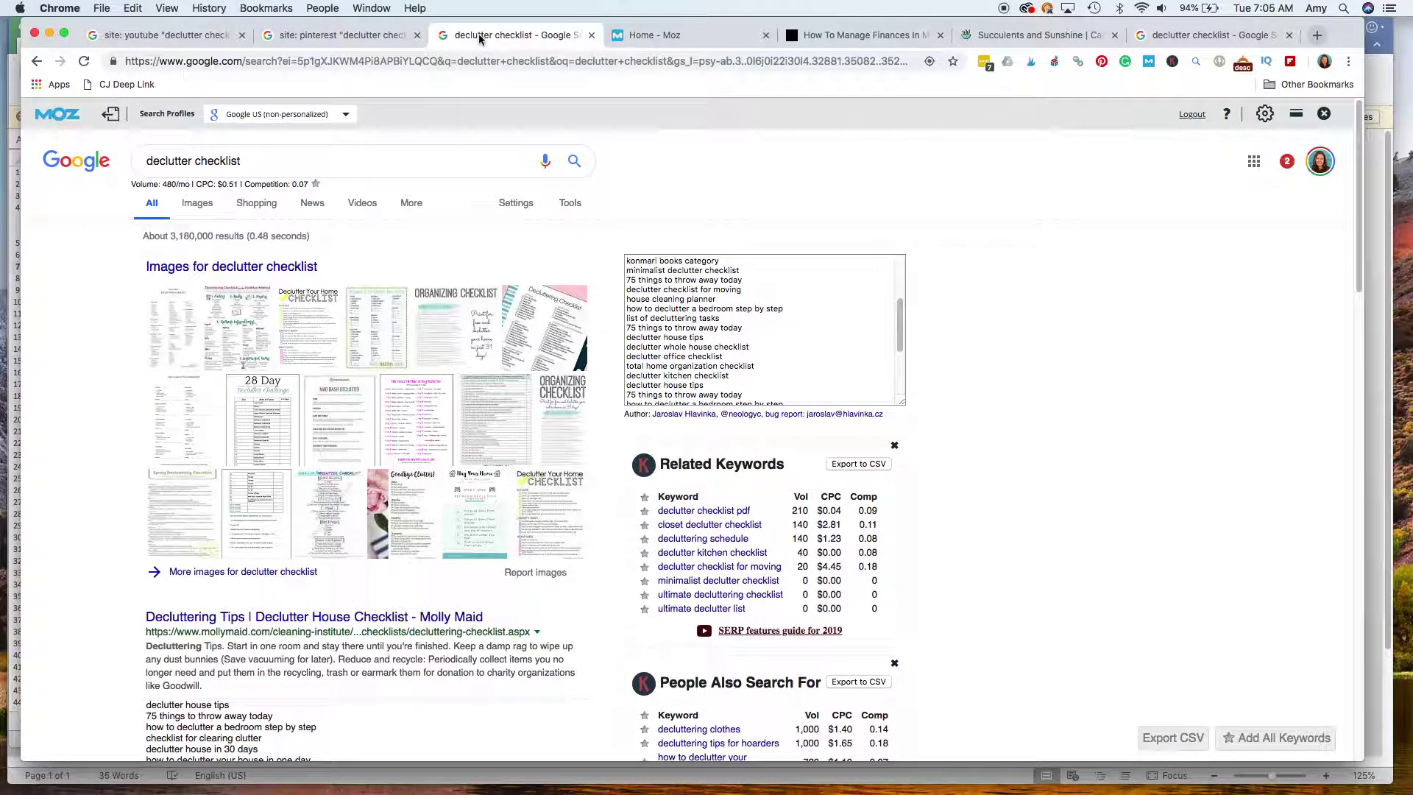
{"action": "triple_click", "coordinate": [310, 155]}
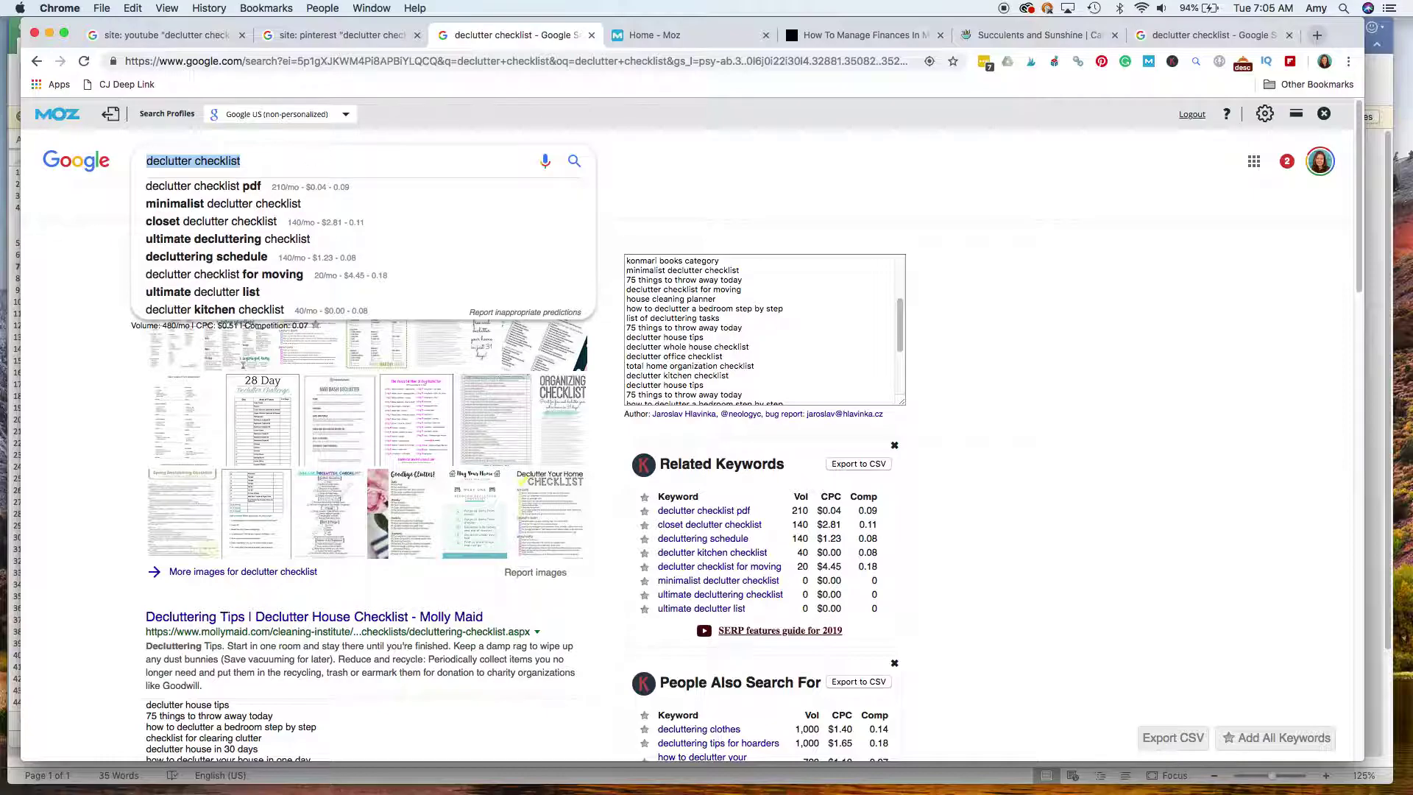
{"action": "type", "text": "declutter yo"}
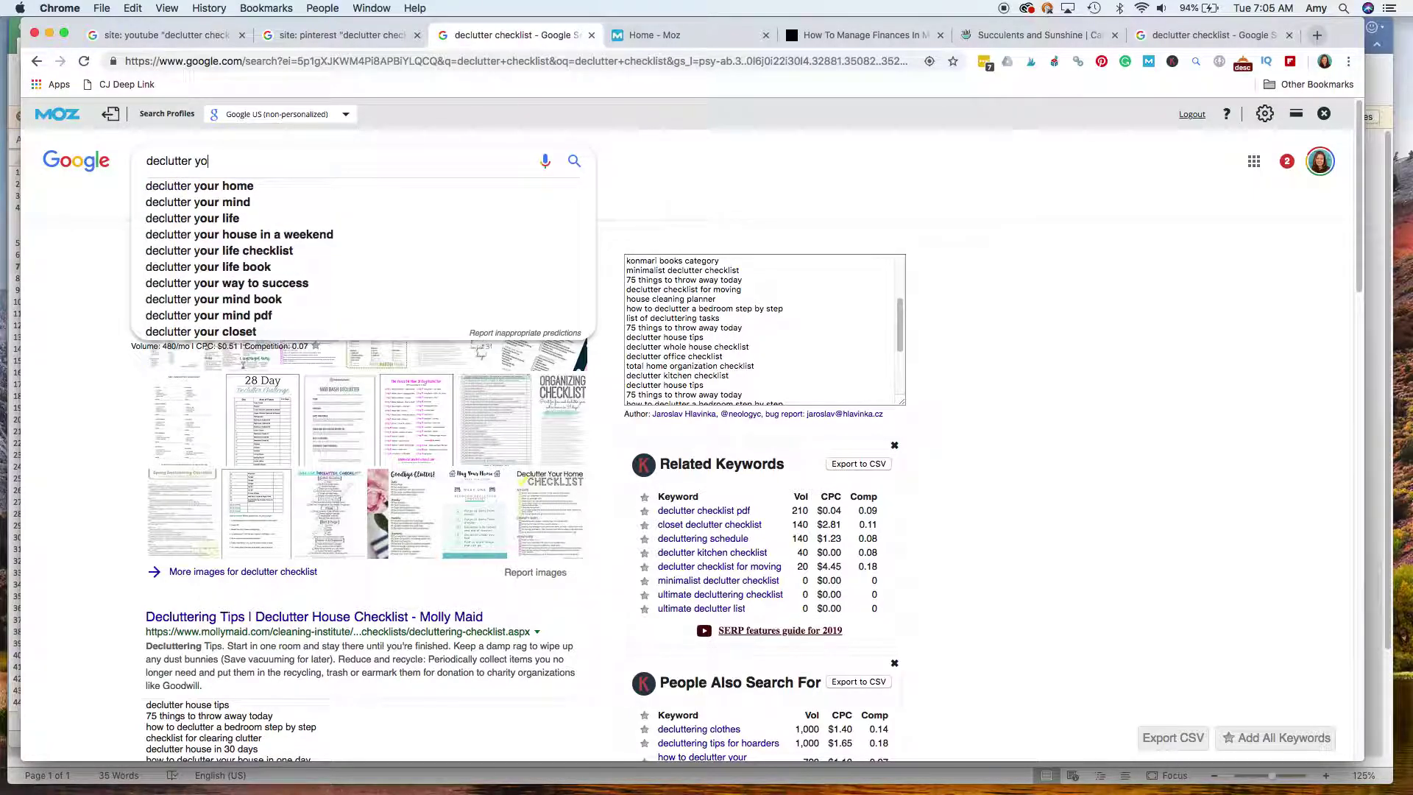
{"action": "type", "text": "ur home checklist"}
{"action": "key", "text": "Escape"}
{"action": "key", "text": "Return"}
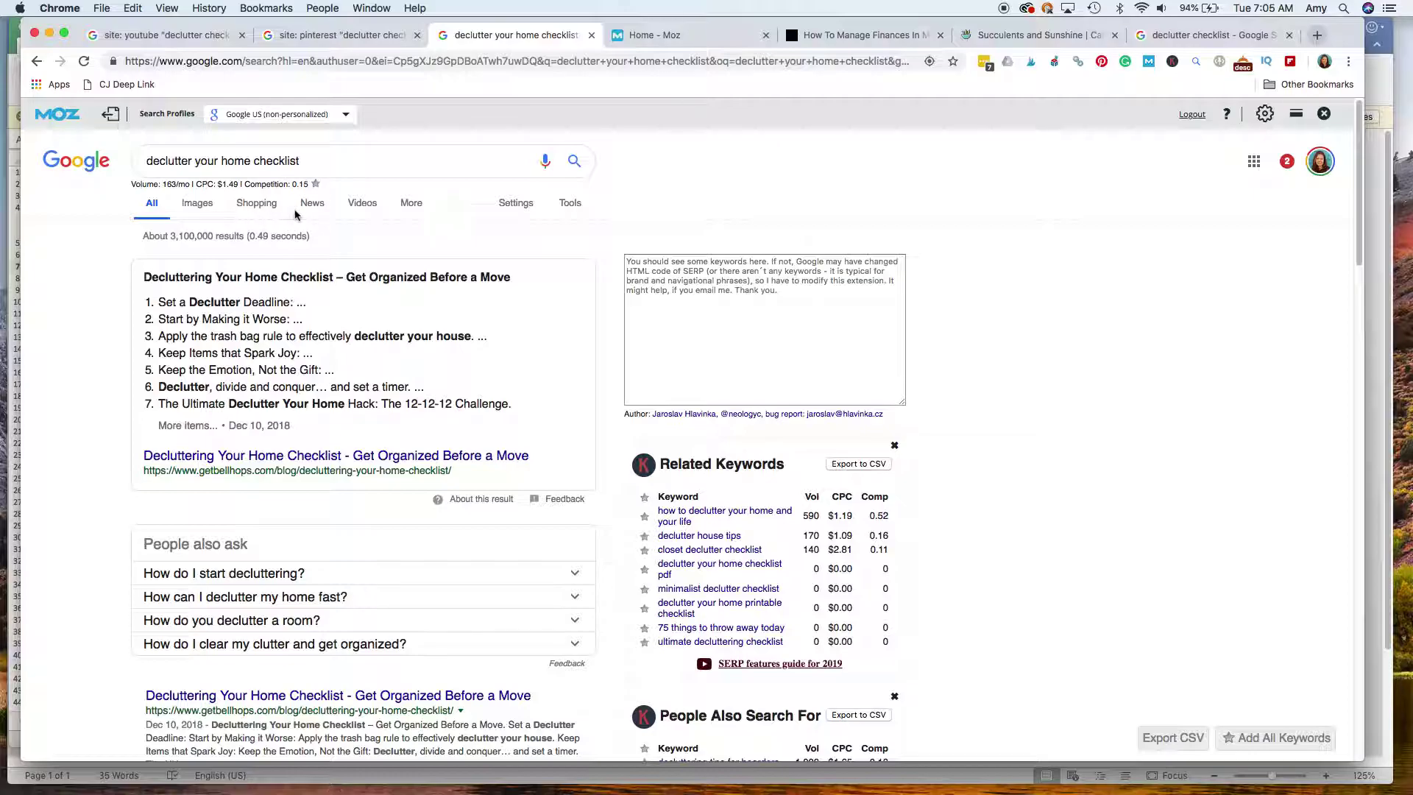
Examine the domain authority scores of all first-page results for "declutter your home checklist"
{"action": "scroll", "coordinate": [308, 443], "scroll_direction": "down", "scroll_amount": 3}
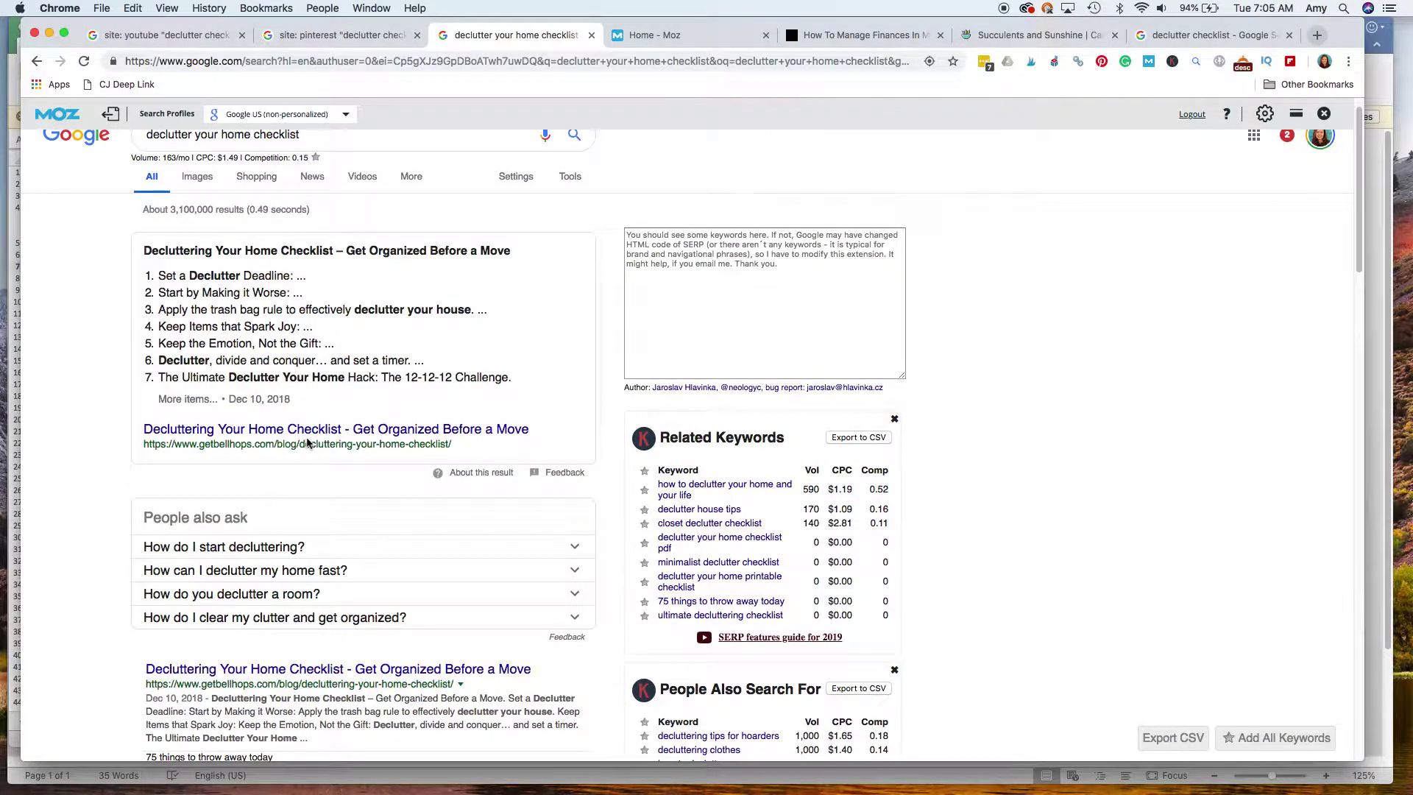
{"action": "scroll", "coordinate": [309, 443], "scroll_direction": "down", "scroll_amount": 2}
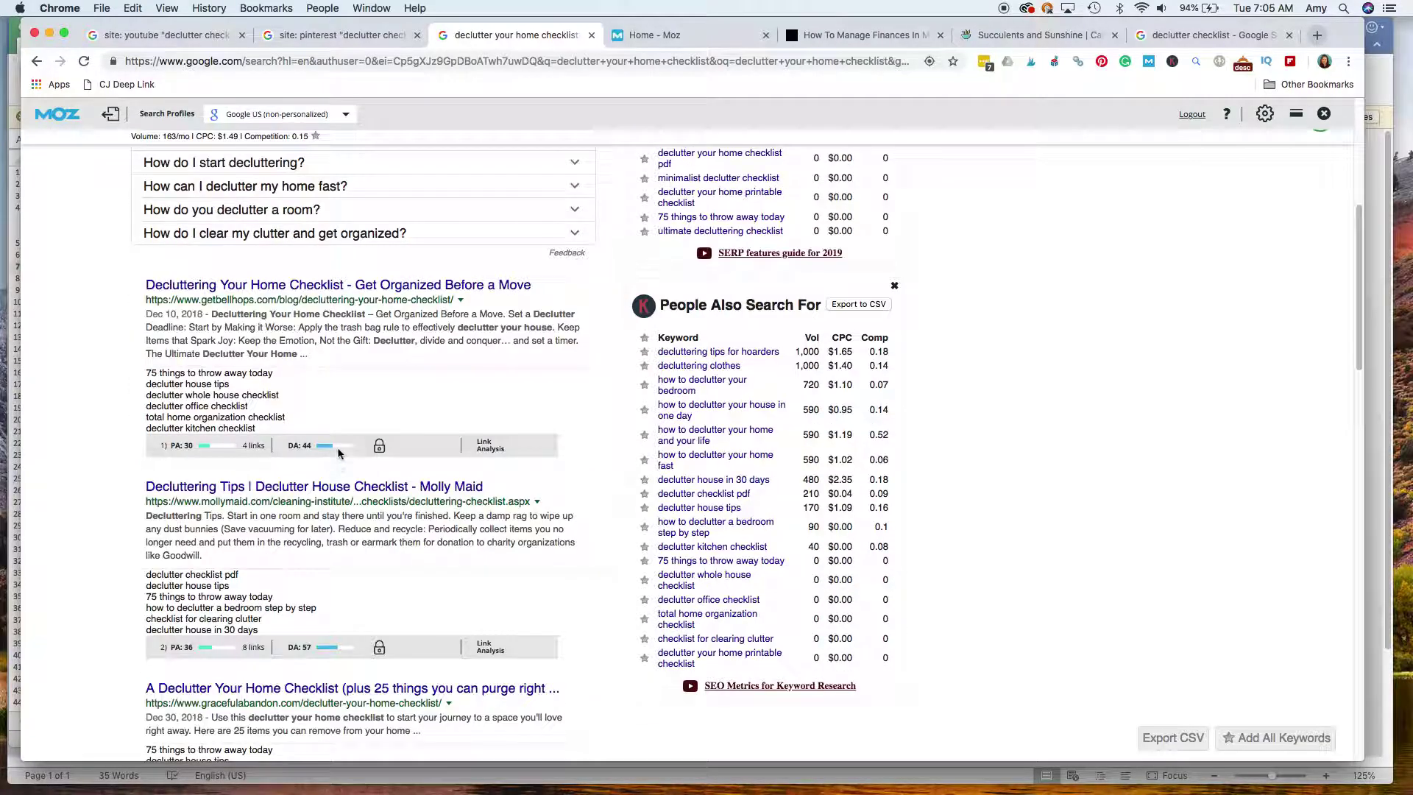
{"action": "scroll", "coordinate": [329, 544], "scroll_direction": "down", "scroll_amount": 2}
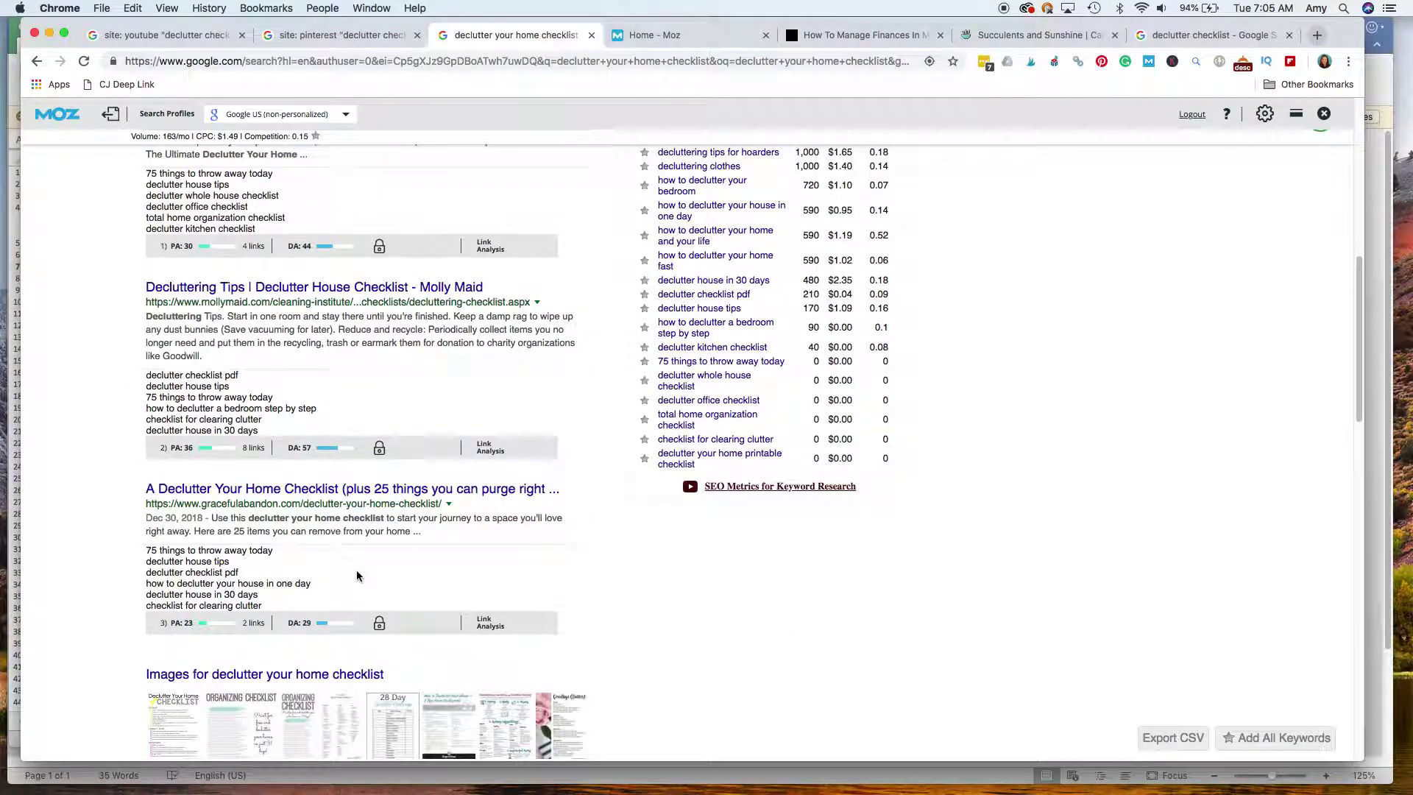
{"action": "scroll", "coordinate": [356, 571], "scroll_direction": "down", "scroll_amount": 2}
{"action": "scroll", "coordinate": [357, 574], "scroll_direction": "down", "scroll_amount": 2}
{"action": "scroll", "coordinate": [357, 581], "scroll_direction": "down", "scroll_amount": 2}
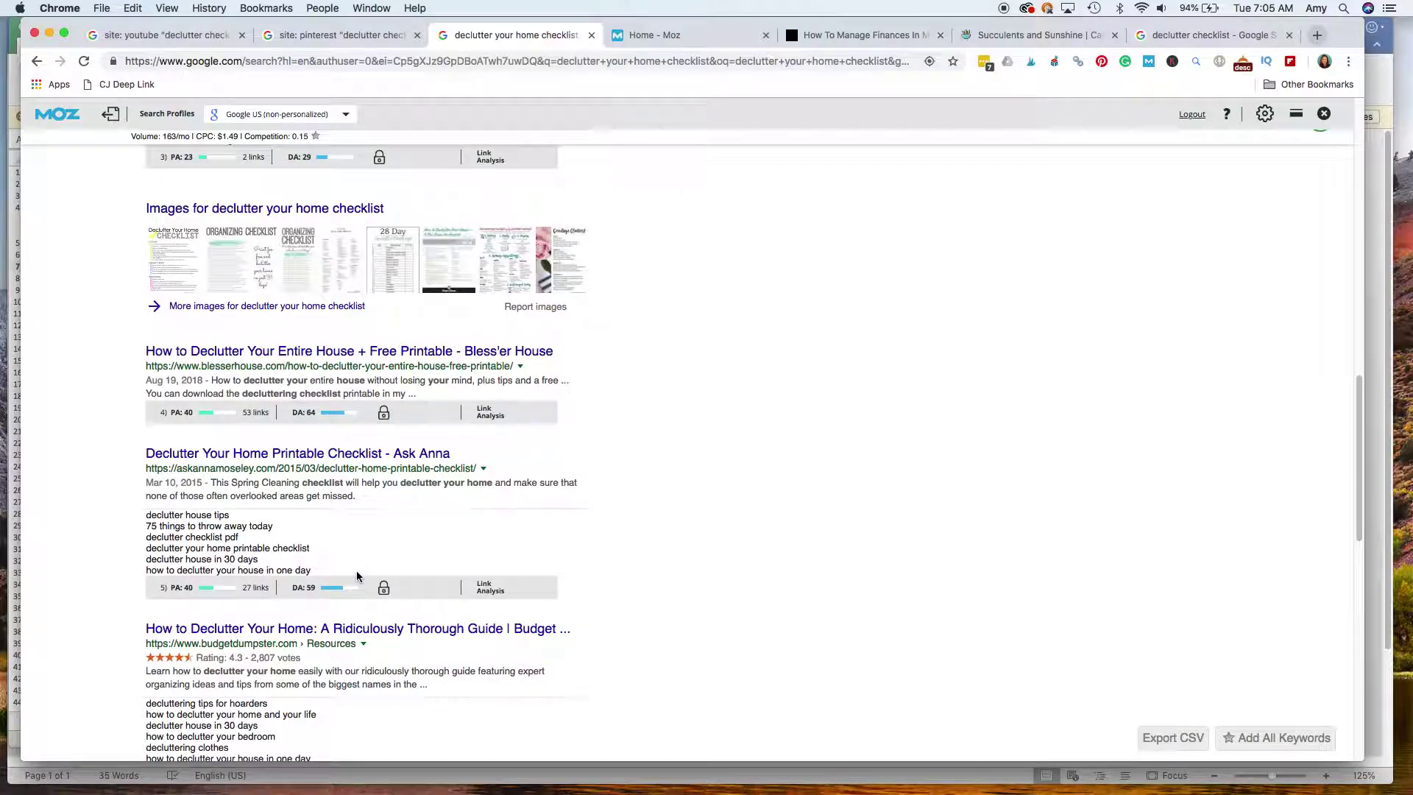
{"action": "scroll", "coordinate": [357, 592], "scroll_direction": "down", "scroll_amount": 2}
{"action": "scroll", "coordinate": [357, 591], "scroll_direction": "down", "scroll_amount": 3}
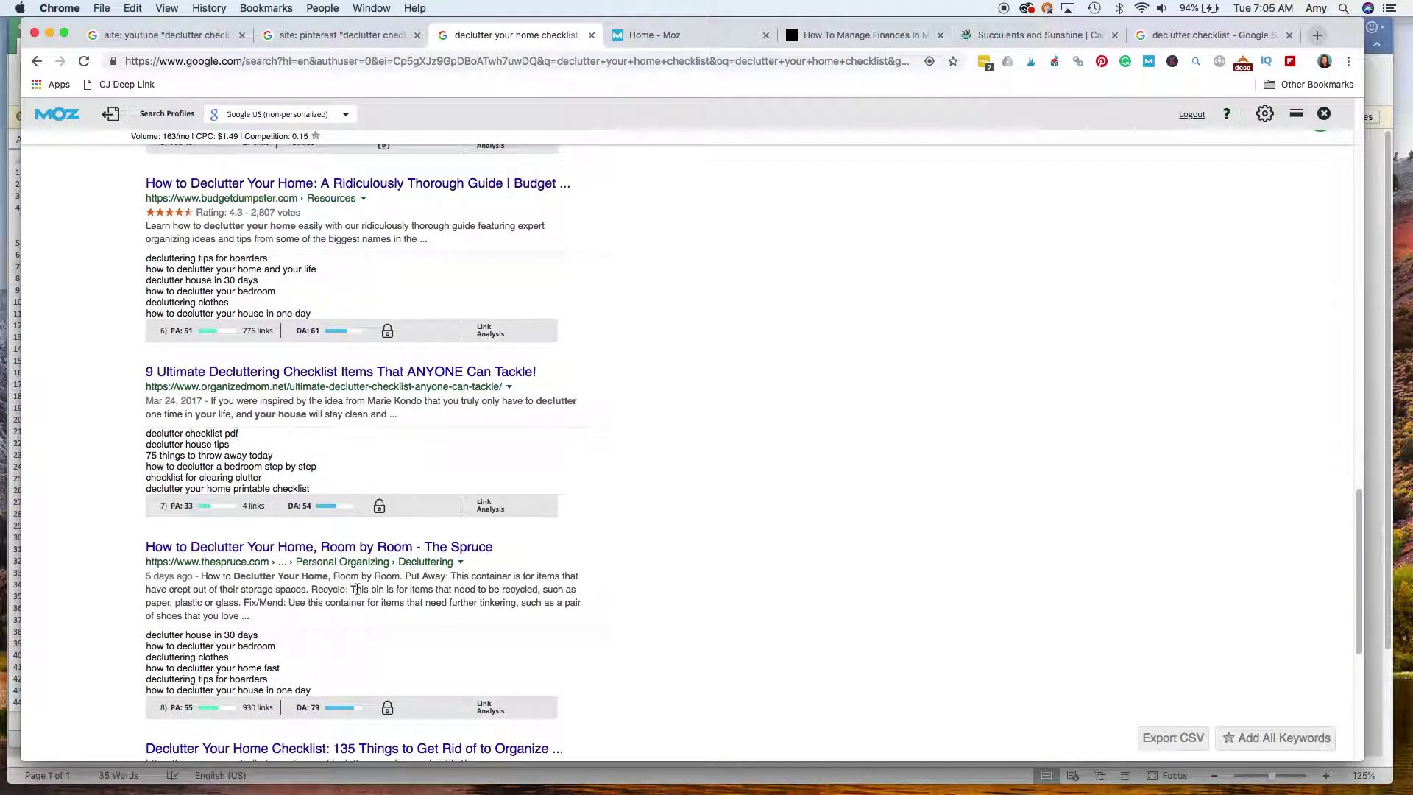
{"action": "scroll", "coordinate": [358, 591], "scroll_direction": "down", "scroll_amount": 2}
{"action": "scroll", "coordinate": [358, 593], "scroll_direction": "down", "scroll_amount": 1}
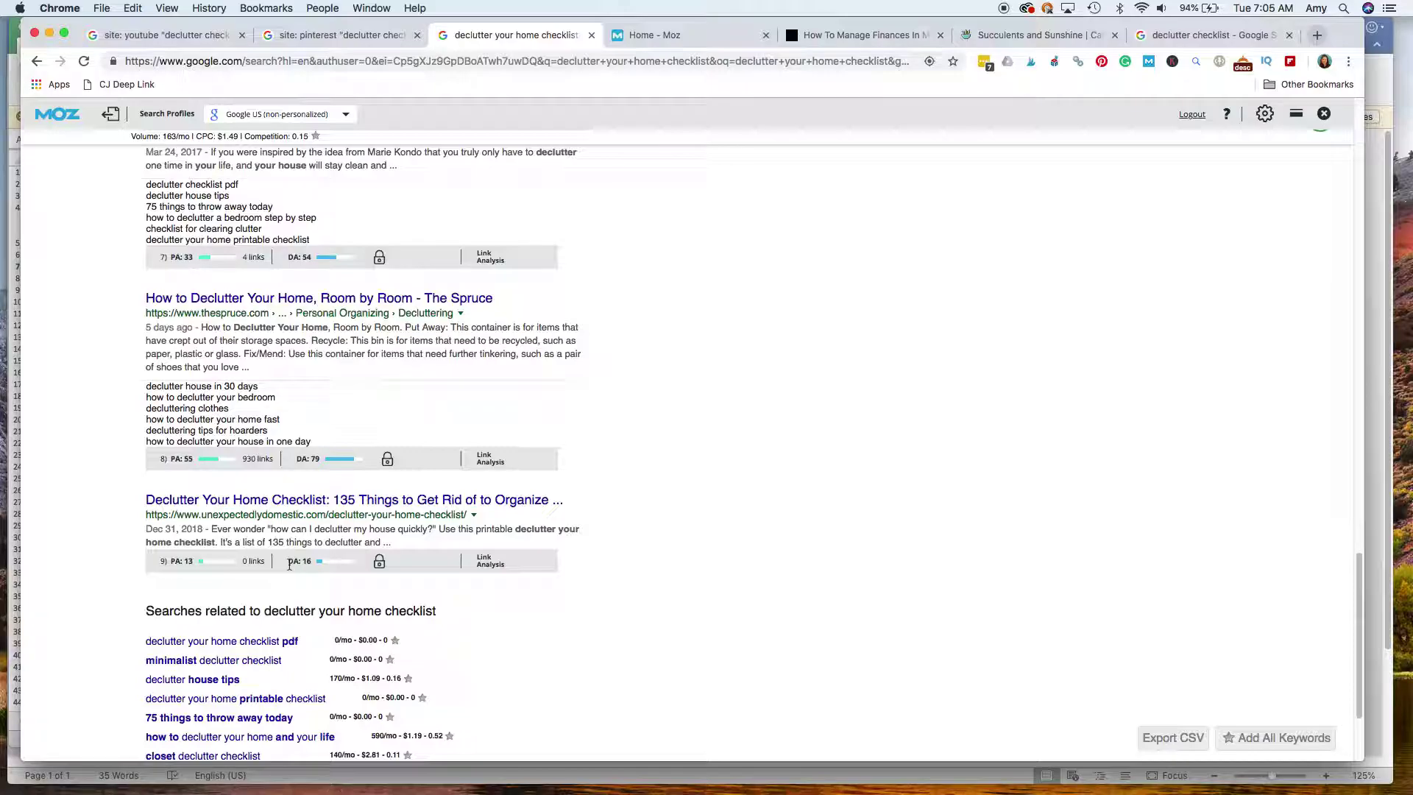
{"action": "scroll", "coordinate": [289, 564], "scroll_direction": "up", "scroll_amount": 20}
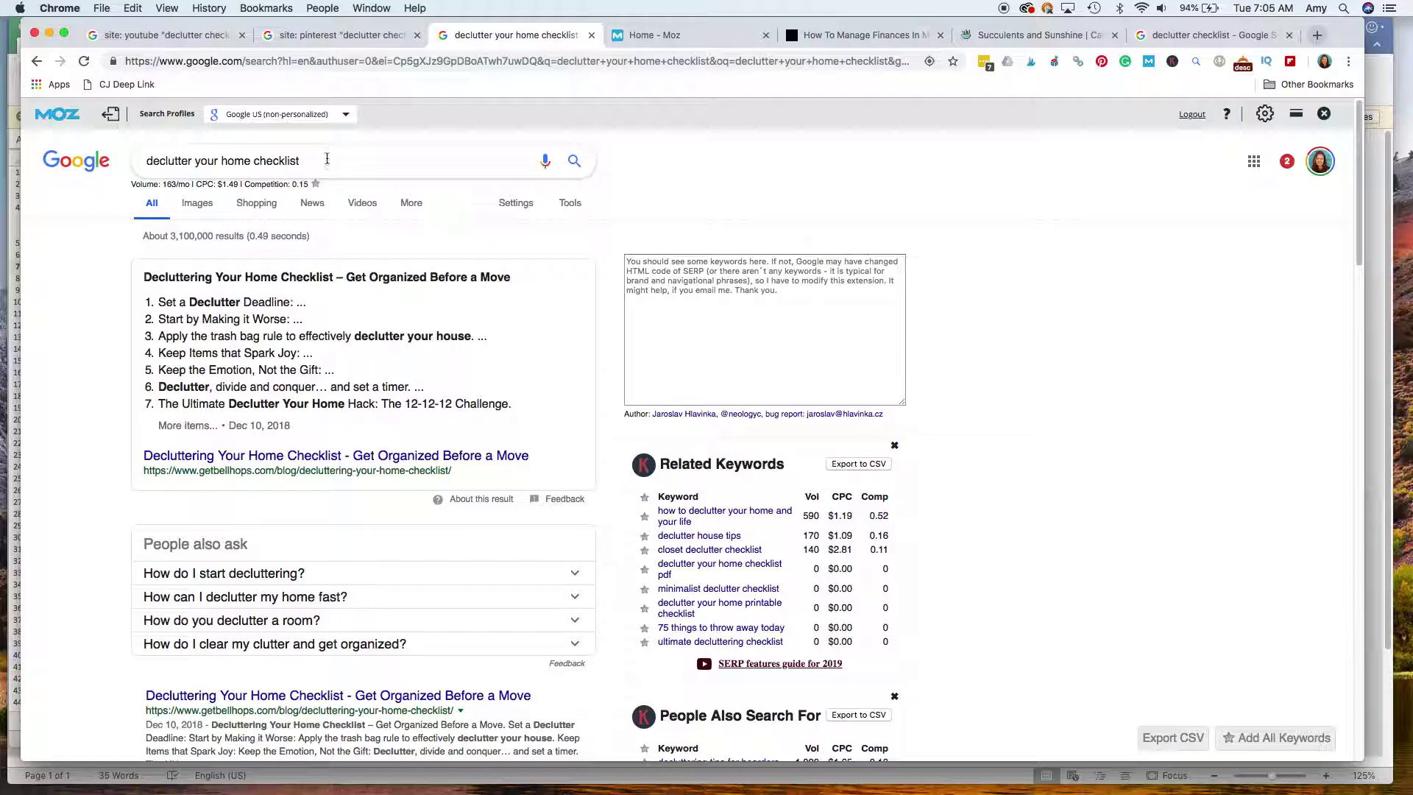
Copy the phrase "declutter your home checklist" and run the existing Pinterest site search with it as the quoted phrase
{"action": "triple_click", "coordinate": [327, 159]}
{"action": "key", "text": "super+c"}
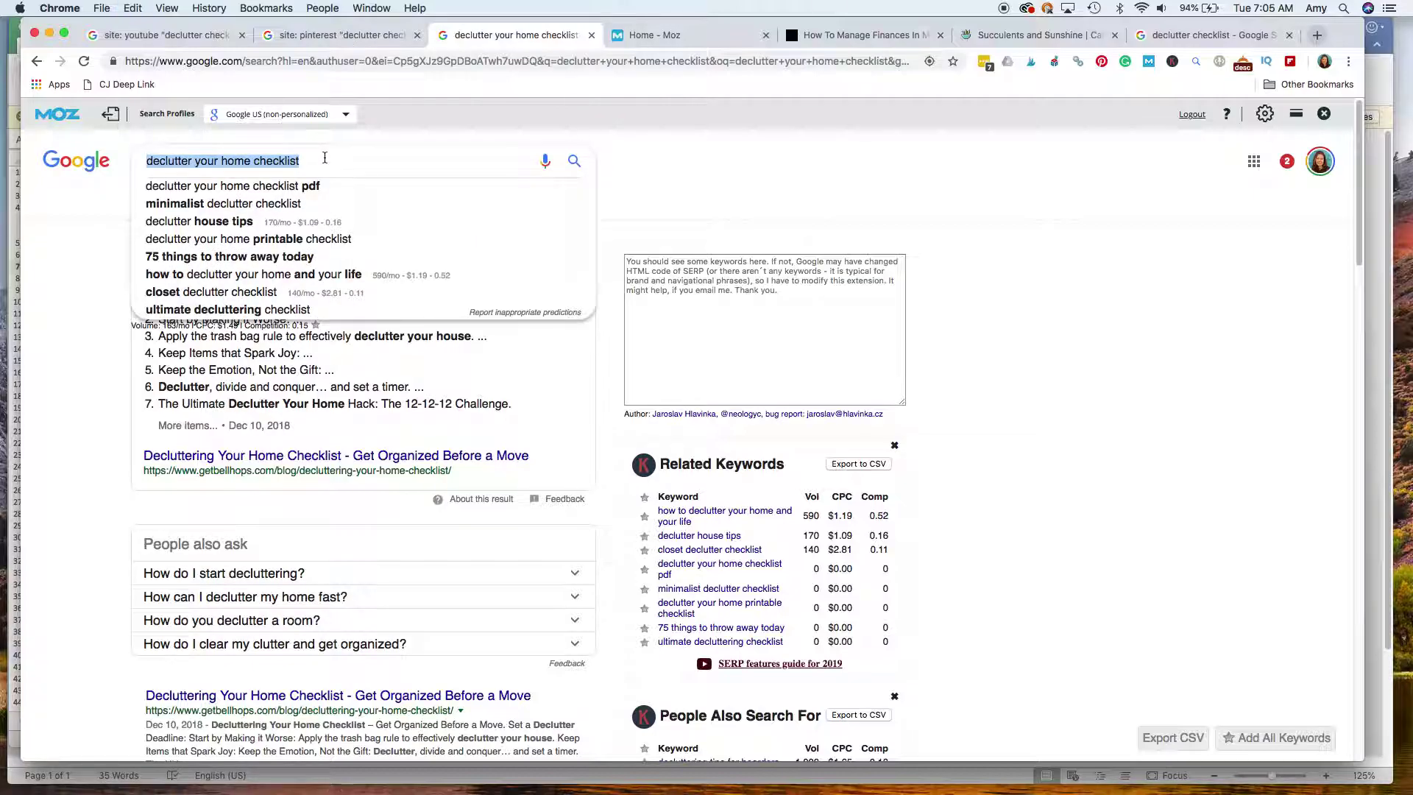
{"action": "left_click", "coordinate": [329, 36]}
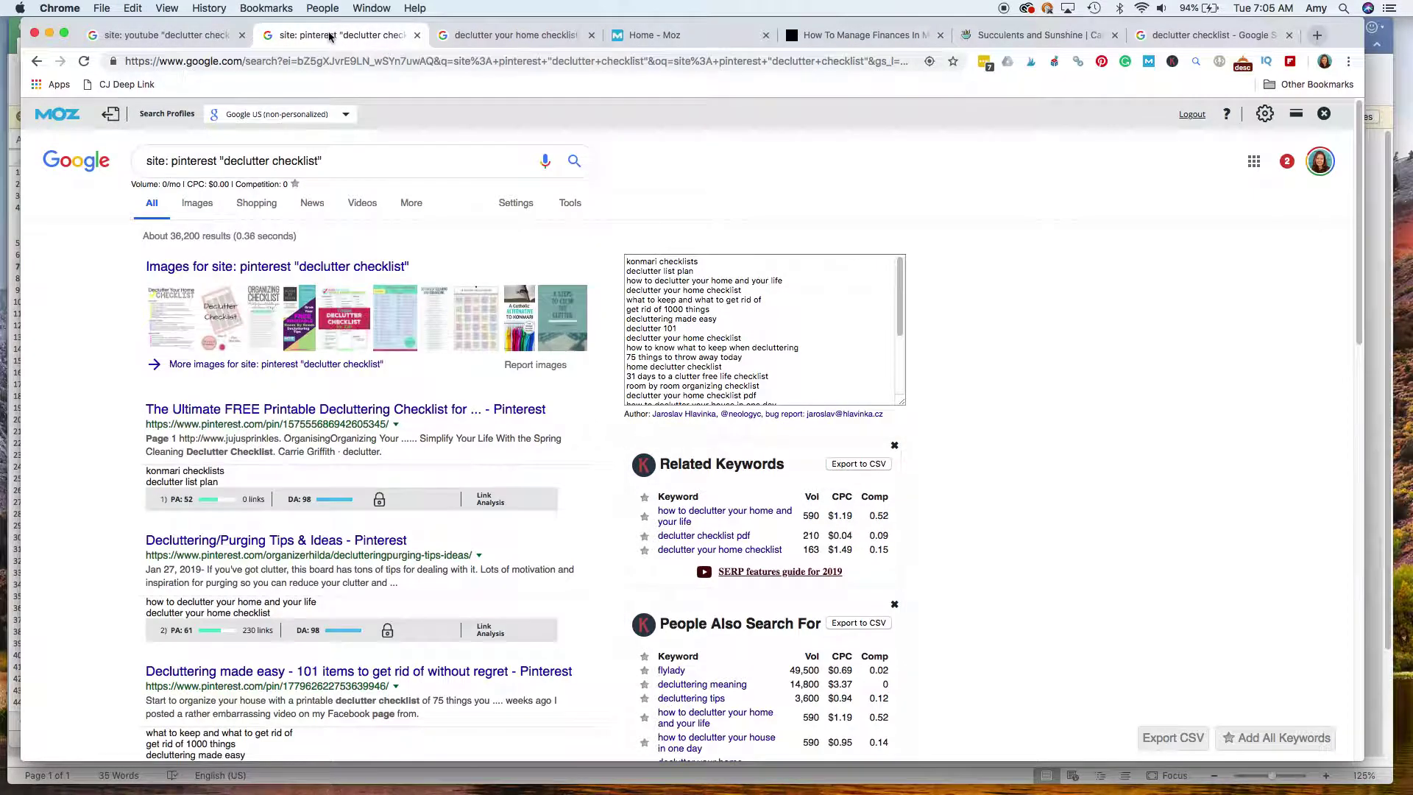
{"action": "left_click", "coordinate": [315, 160]}
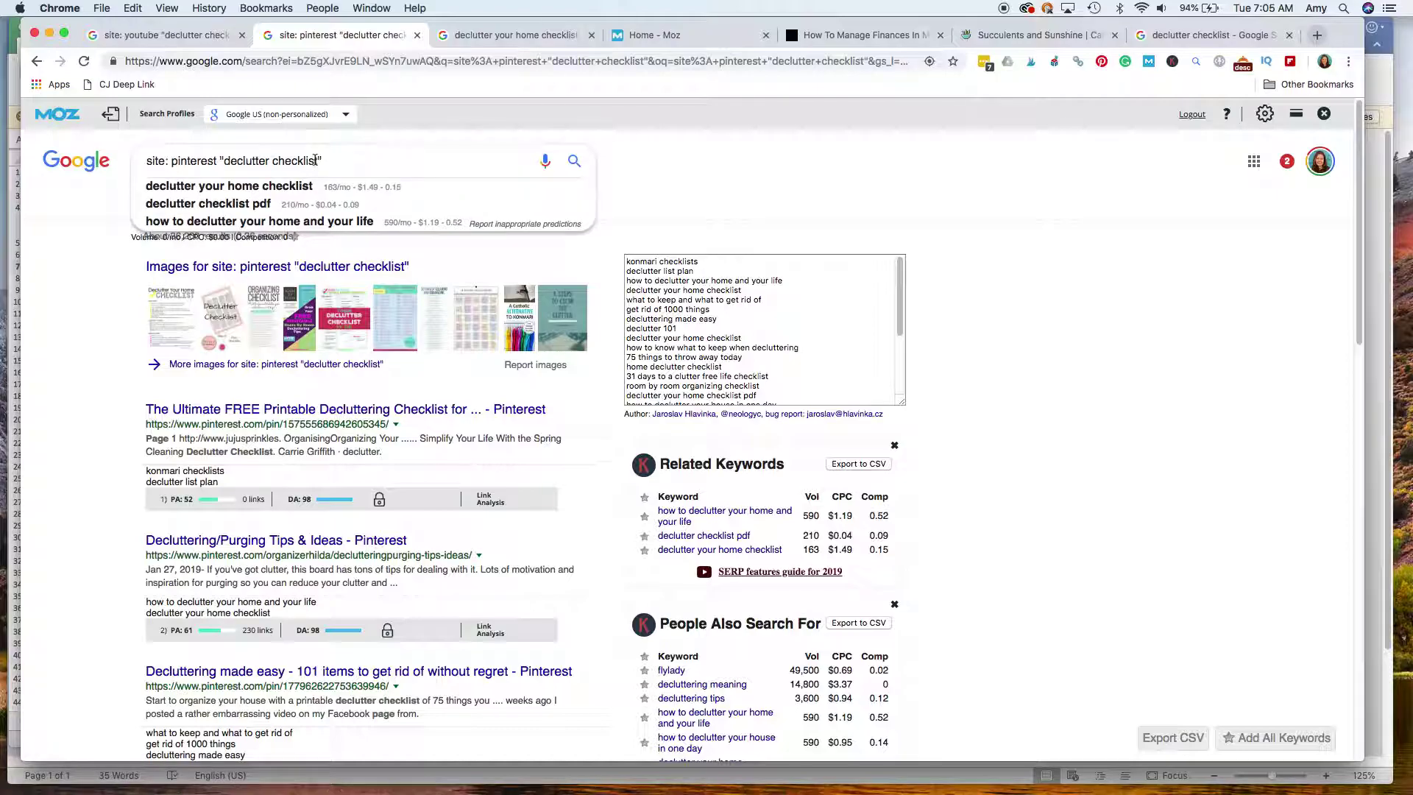
{"action": "key", "text": "BackSpace"}
{"action": "key", "text": "BackSpace"}
{"action": "key", "text": "BackSpace"}
{"action": "key", "text": "BackSpace"}
{"action": "key", "text": "BackSpace"}
{"action": "key", "text": "BackSpace"}
{"action": "key", "text": "BackSpace"}
{"action": "key", "text": "BackSpace"}
{"action": "key", "text": "BackSpace"}
{"action": "key", "text": "BackSpace"}
{"action": "key", "text": "BackSpace"}
{"action": "key", "text": "BackSpace"}
{"action": "key", "text": "BackSpace"}
{"action": "key", "text": "BackSpace"}
{"action": "key", "text": "BackSpace"}
{"action": "key", "text": "BackSpace"}
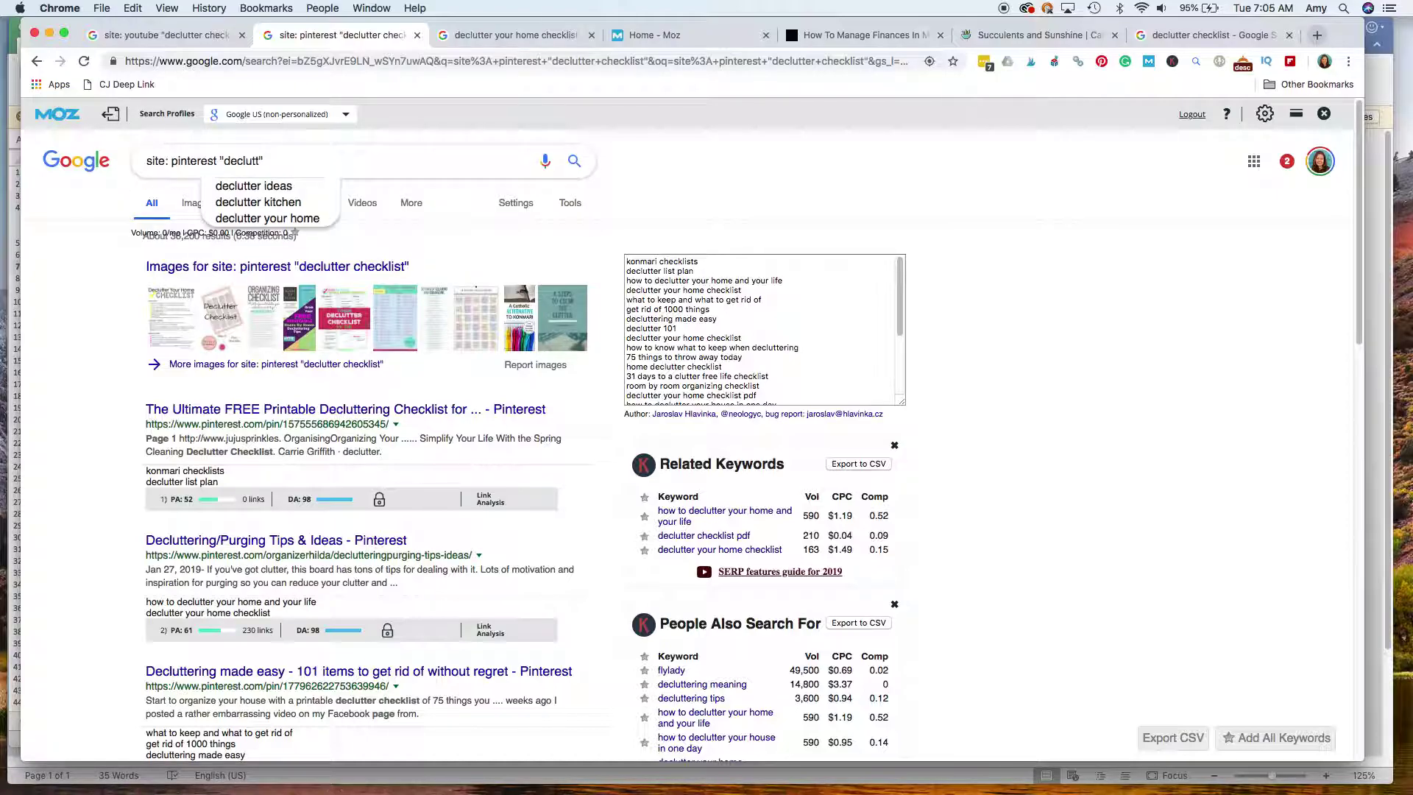
{"action": "key", "text": "BackSpace"}
{"action": "key", "text": "BackSpace"}
{"action": "key", "text": "BackSpace"}
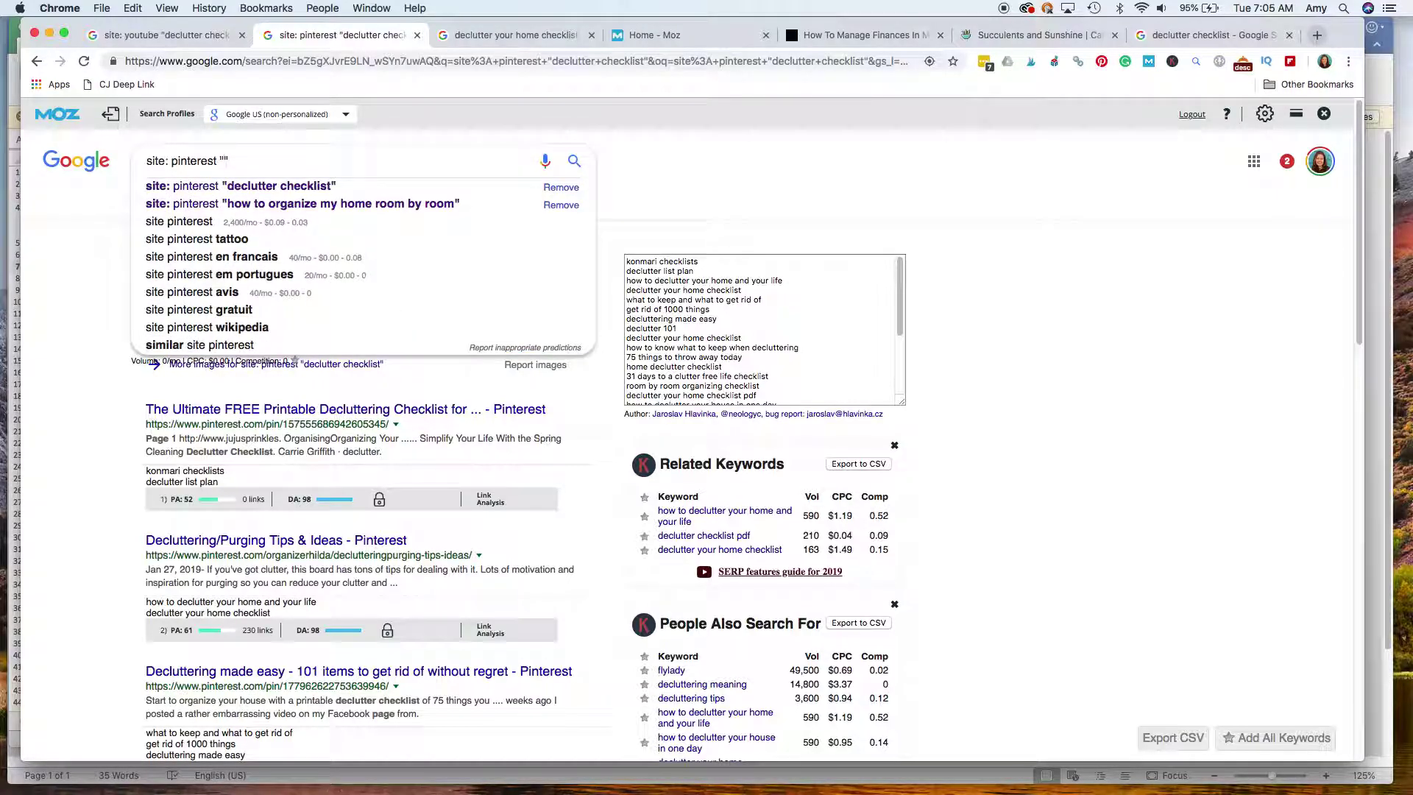
{"action": "key", "text": "super+v"}
{"action": "key", "text": "Return"}
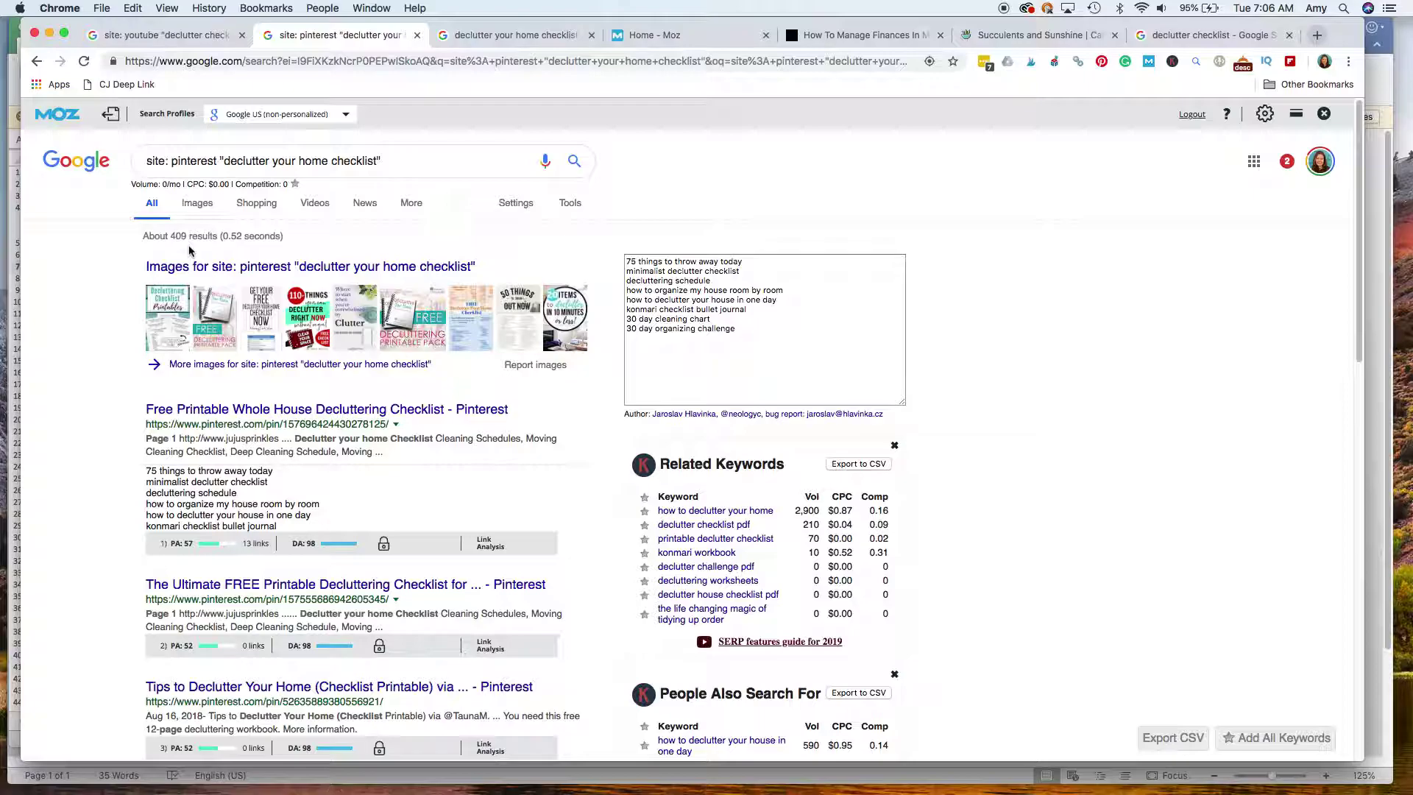
Run the existing YouTube site search with "declutter your home checklist" as the quoted phrase
{"action": "left_click", "coordinate": [171, 36]}
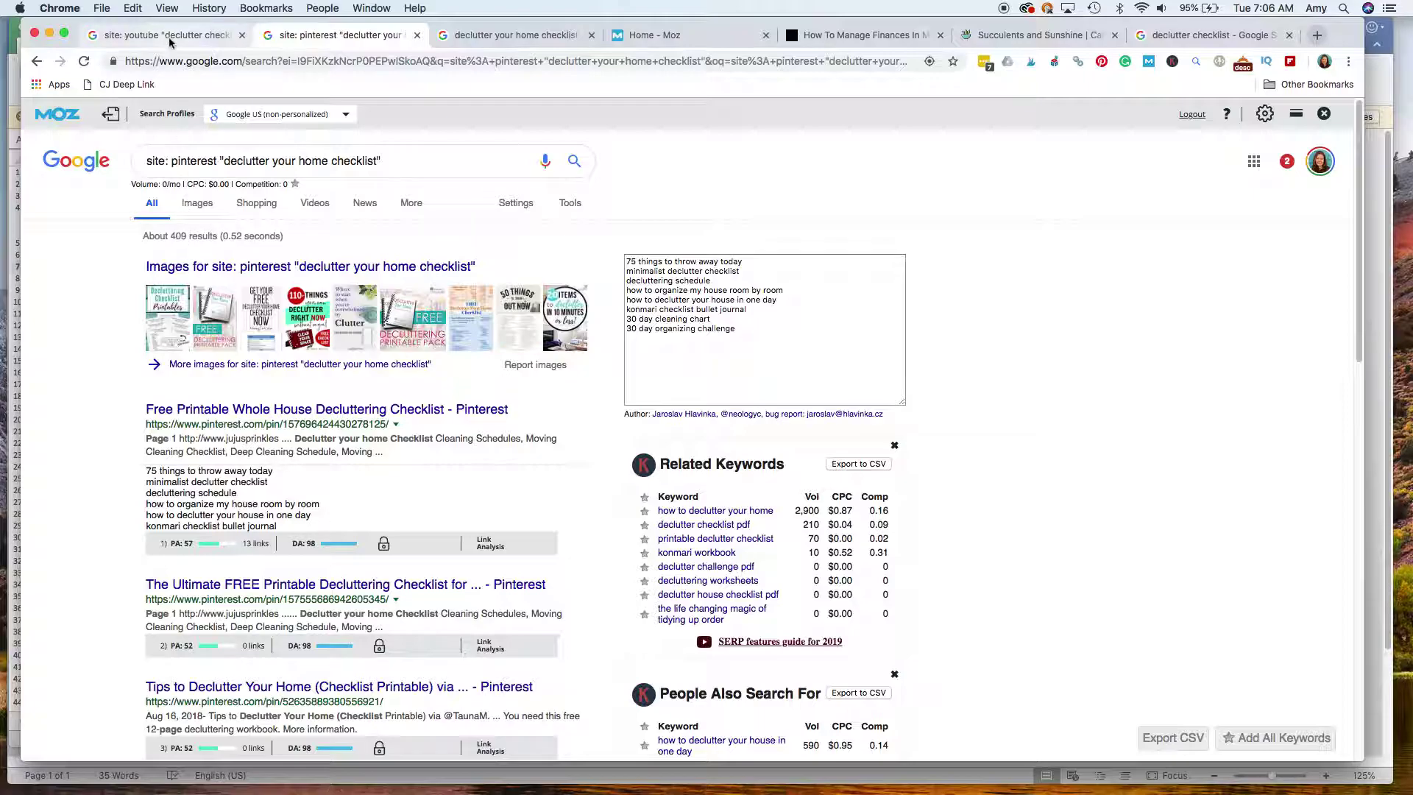
{"action": "left_click", "coordinate": [316, 160]}
{"action": "left_click_drag", "start_coordinate": [317, 160], "coordinate": [221, 157]}
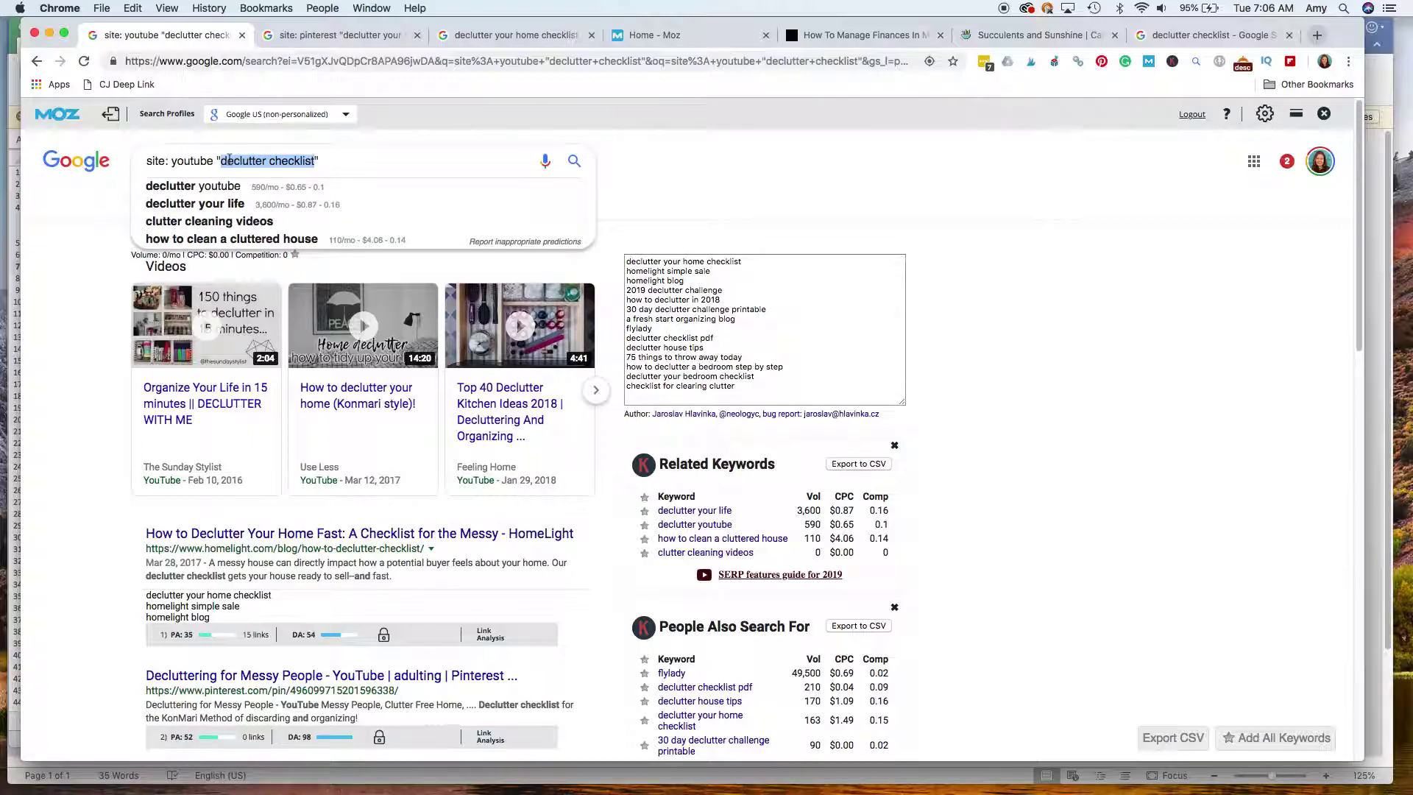
{"action": "type", "text": "declutter your home checklist"}
{"action": "key", "text": "Return"}
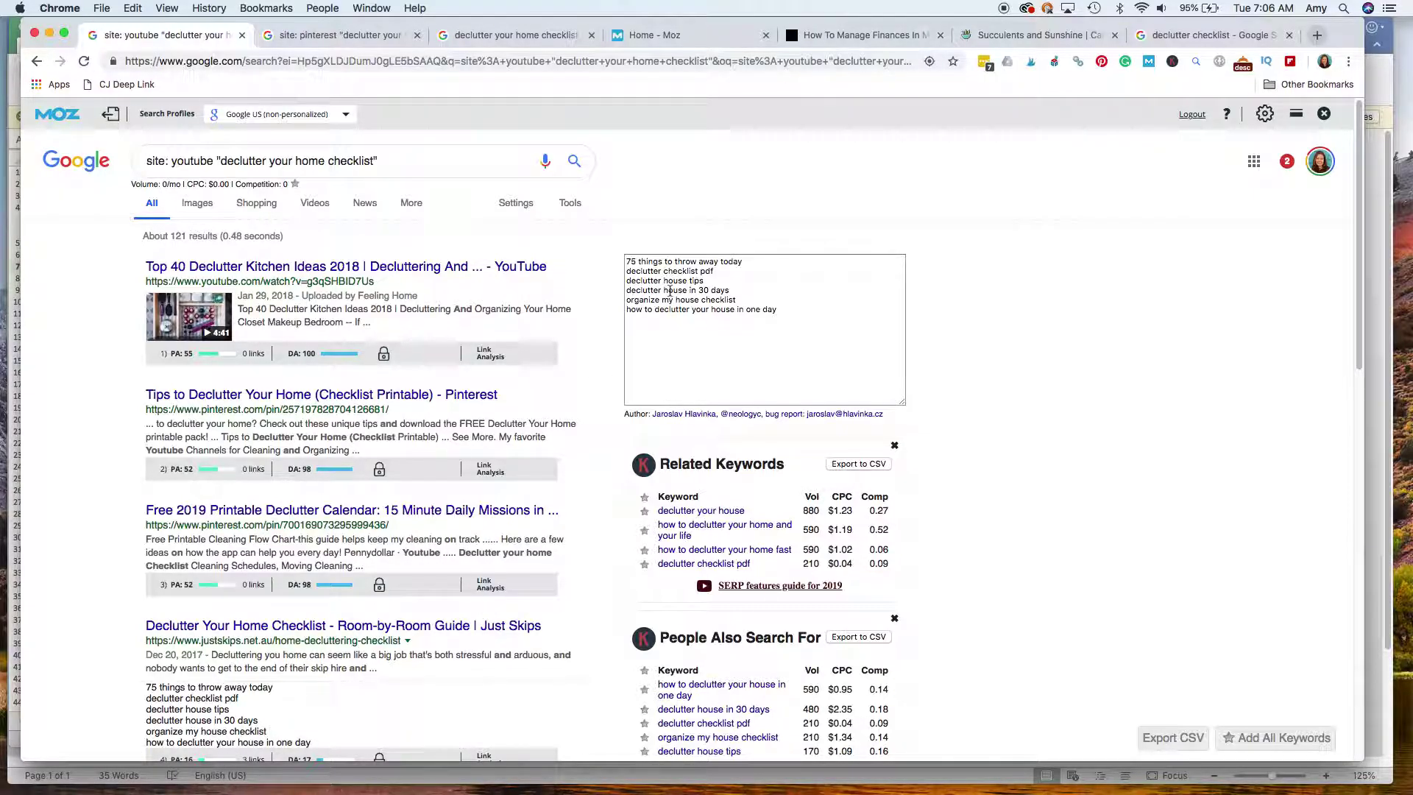
Replace the general "declutter your home checklist" query with a Google search for "declutter house tips"
{"action": "left_click", "coordinate": [511, 31]}
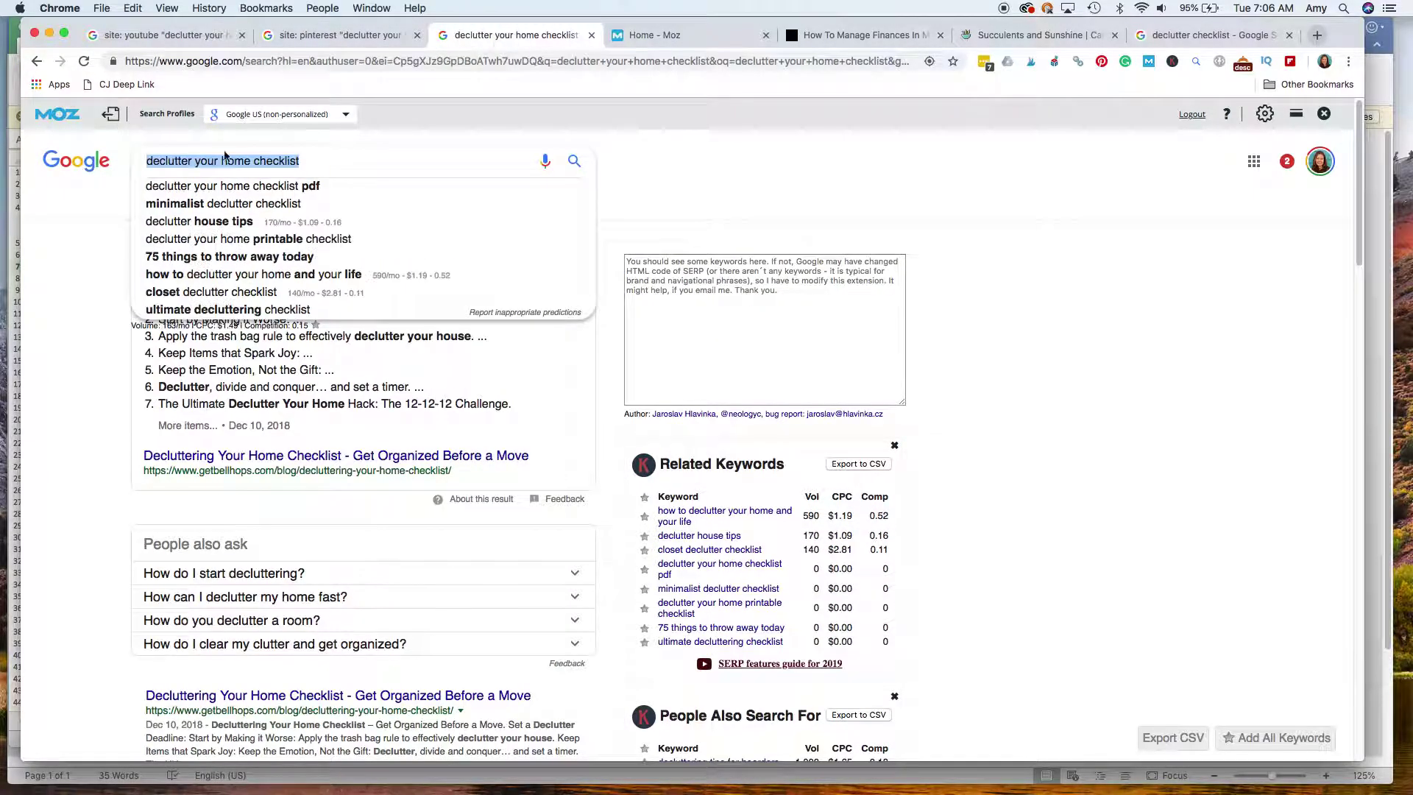
{"action": "type", "text": "declu"}
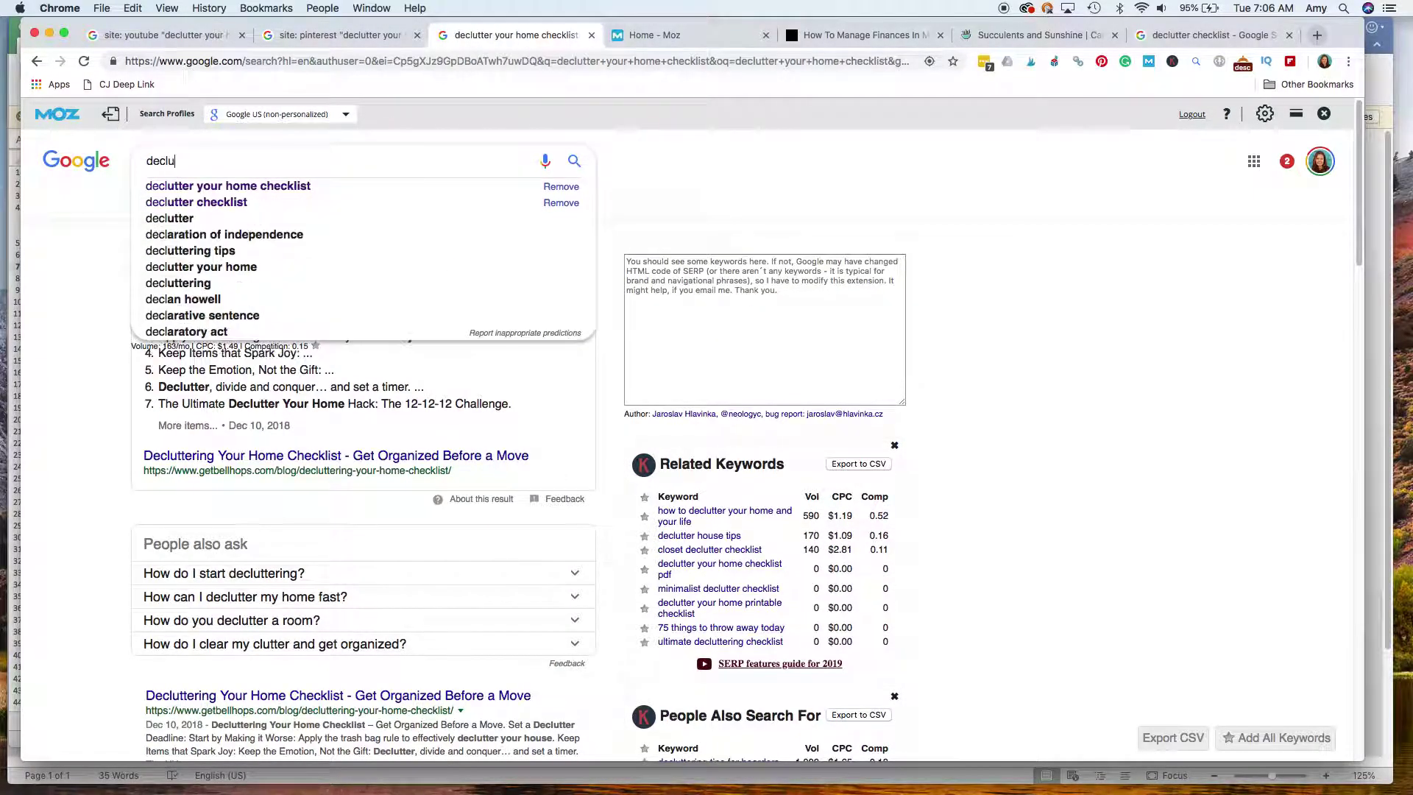
{"action": "type", "text": "tter house tips"}
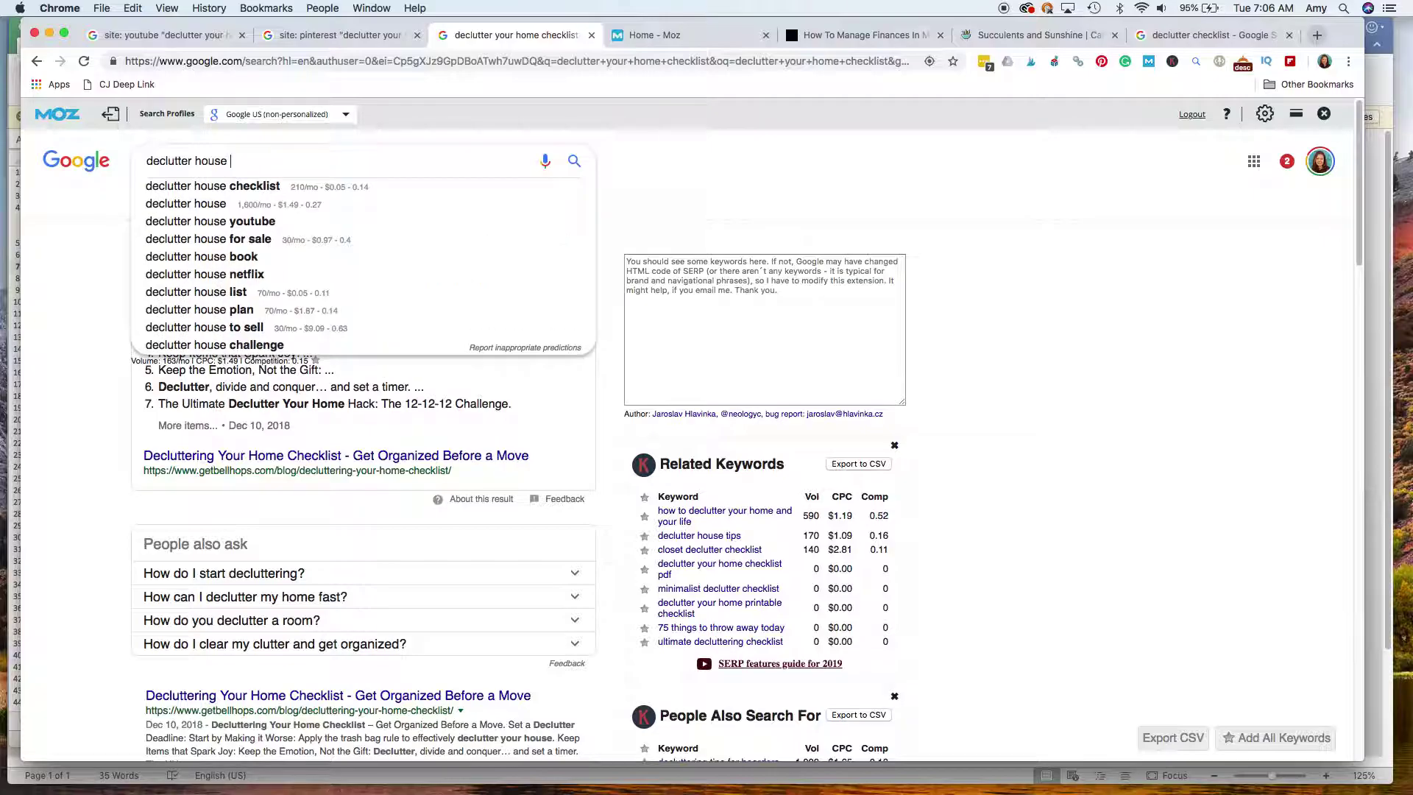
{"action": "key", "text": "Return"}
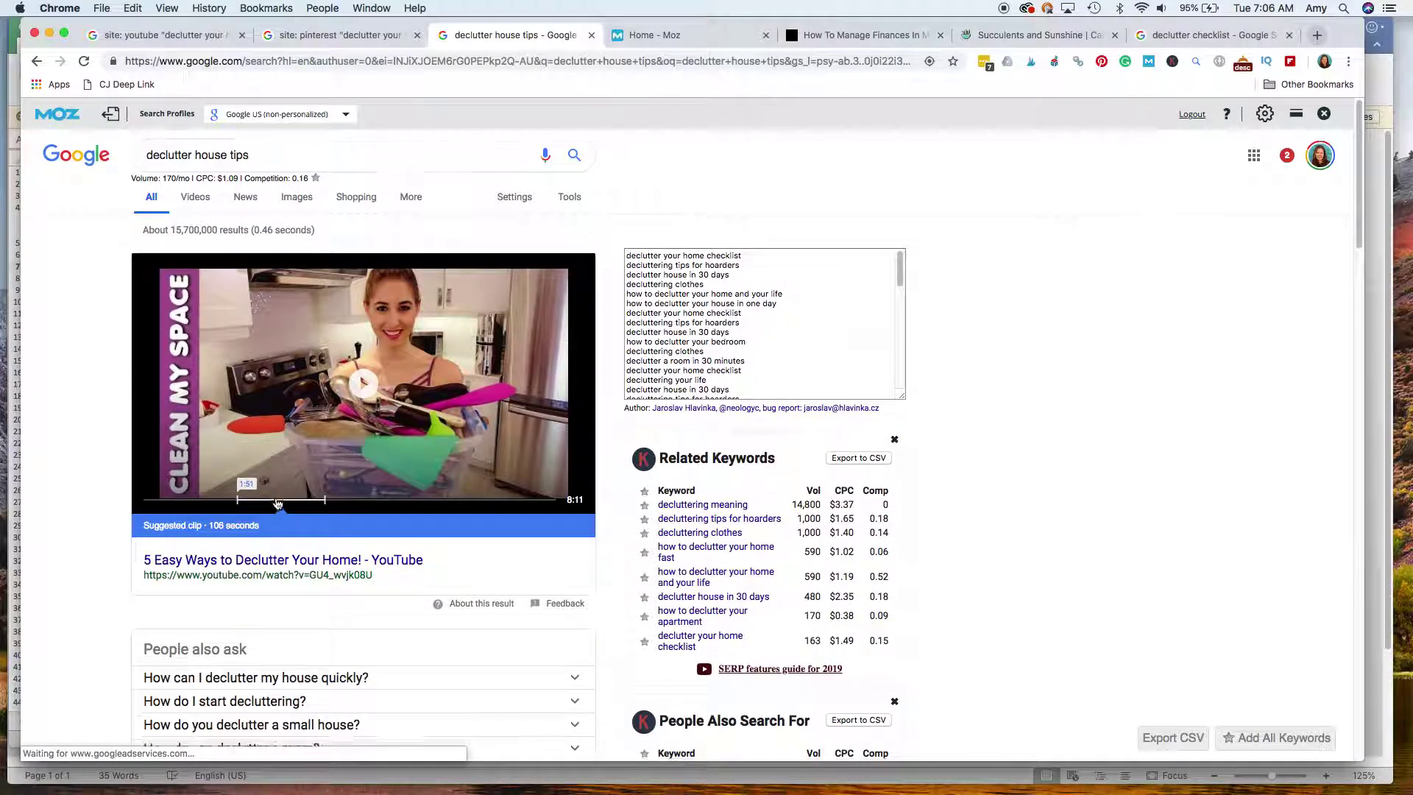
Examine the domain authority scores of all first-page results for "declutter house tips"
{"action": "scroll", "coordinate": [278, 505], "scroll_direction": "down", "scroll_amount": 7}
{"action": "scroll", "coordinate": [278, 504], "scroll_direction": "down", "scroll_amount": 2}
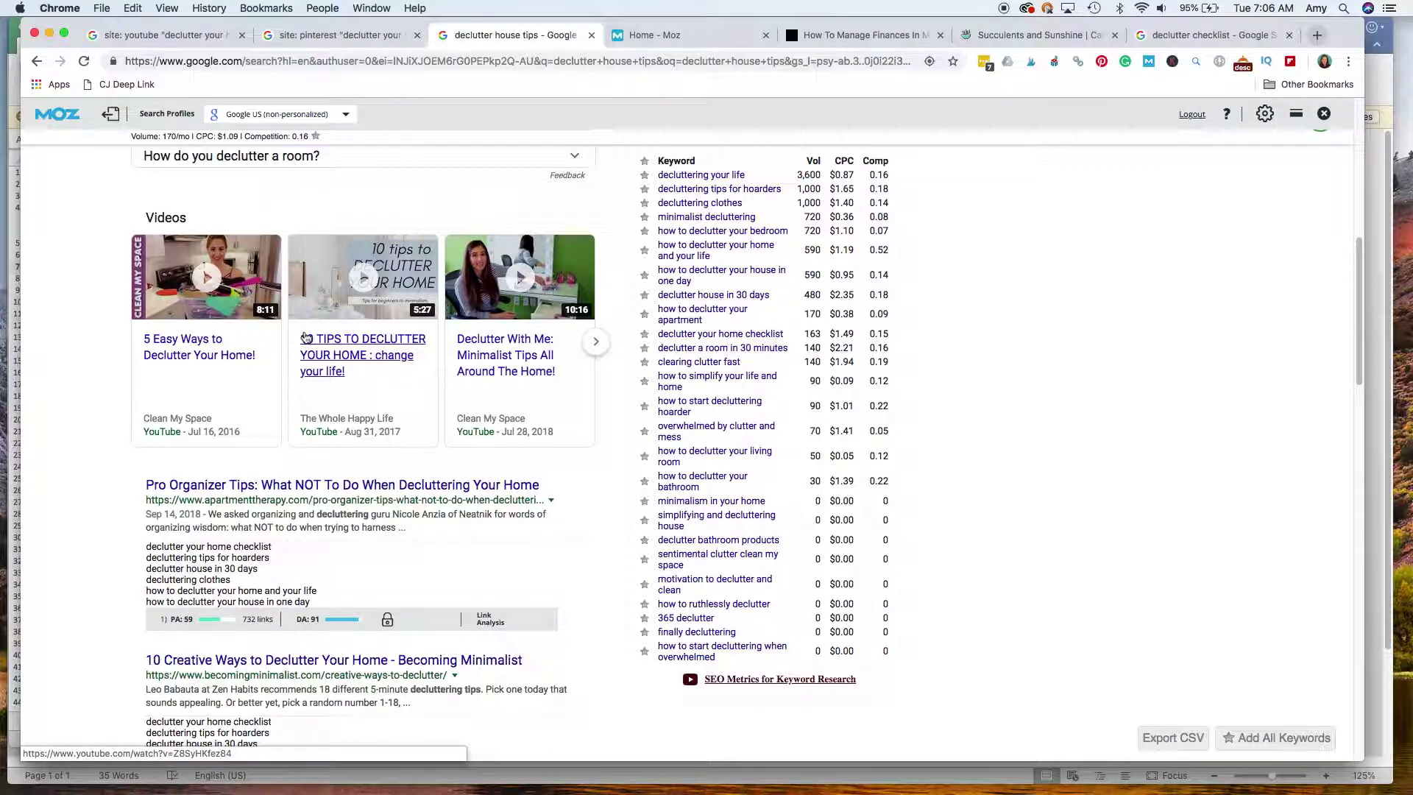
{"action": "scroll", "coordinate": [307, 339], "scroll_direction": "down", "scroll_amount": 3}
{"action": "scroll", "coordinate": [306, 412], "scroll_direction": "down", "scroll_amount": 5}
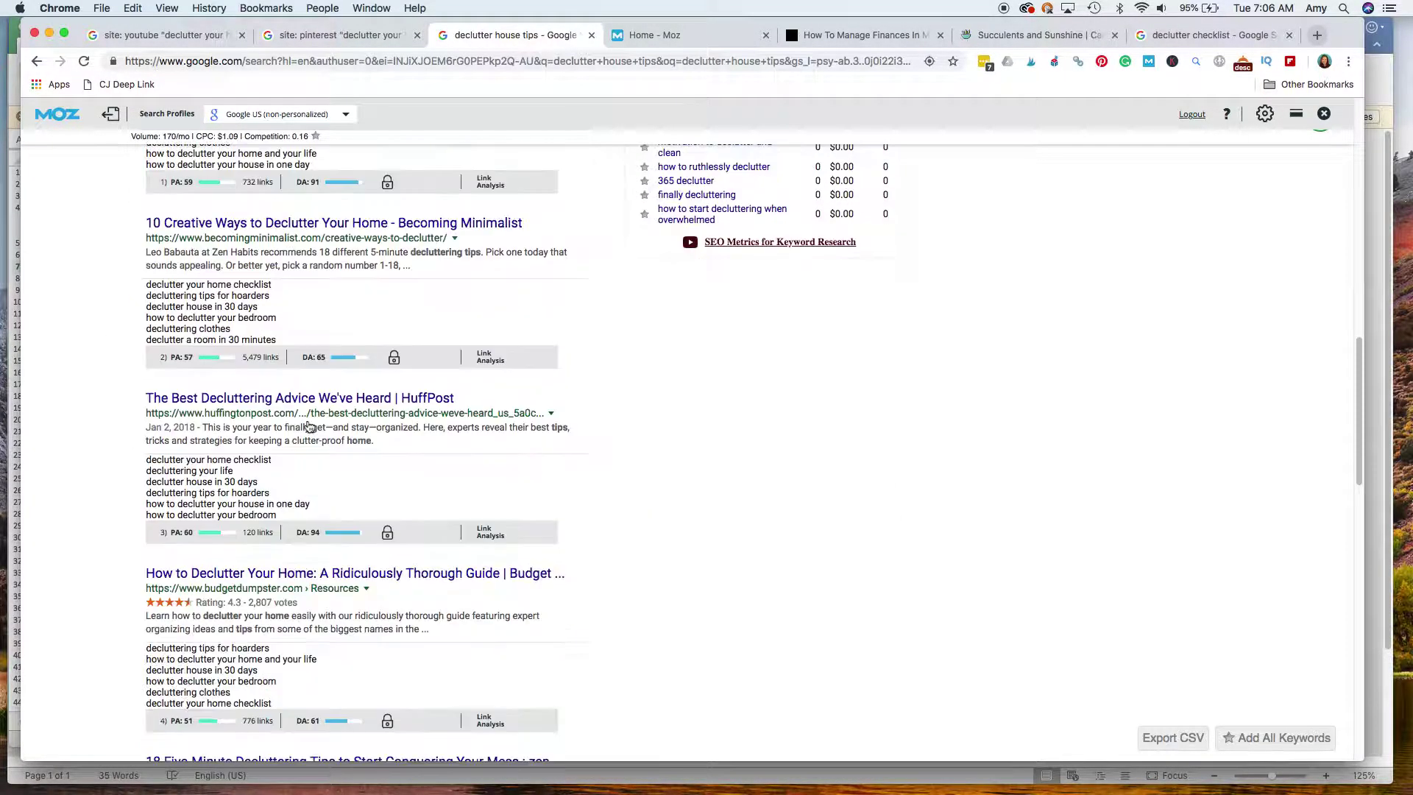
{"action": "scroll", "coordinate": [340, 491], "scroll_direction": "down", "scroll_amount": 3}
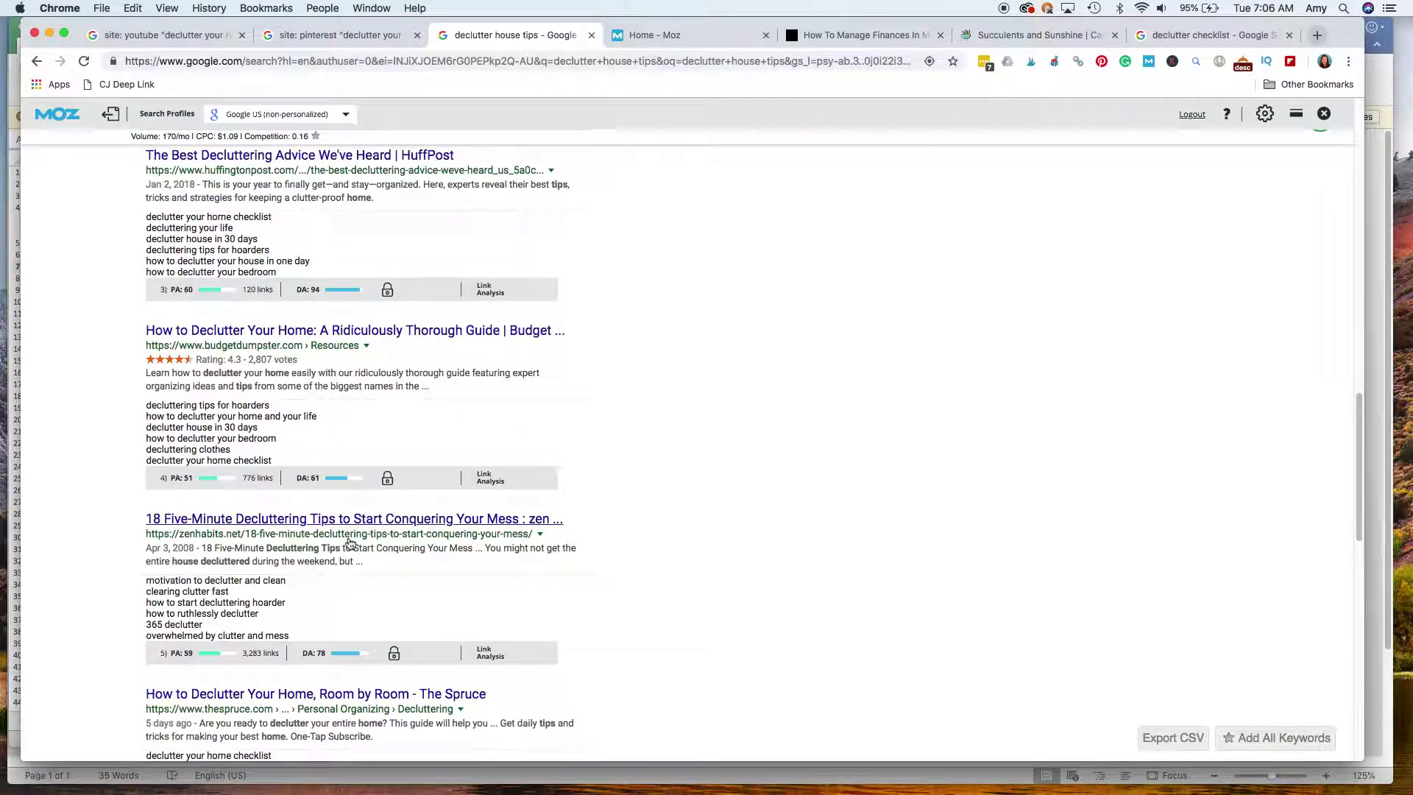
{"action": "scroll", "coordinate": [352, 571], "scroll_direction": "down", "scroll_amount": 6}
{"action": "scroll", "coordinate": [352, 571], "scroll_direction": "down", "scroll_amount": 5}
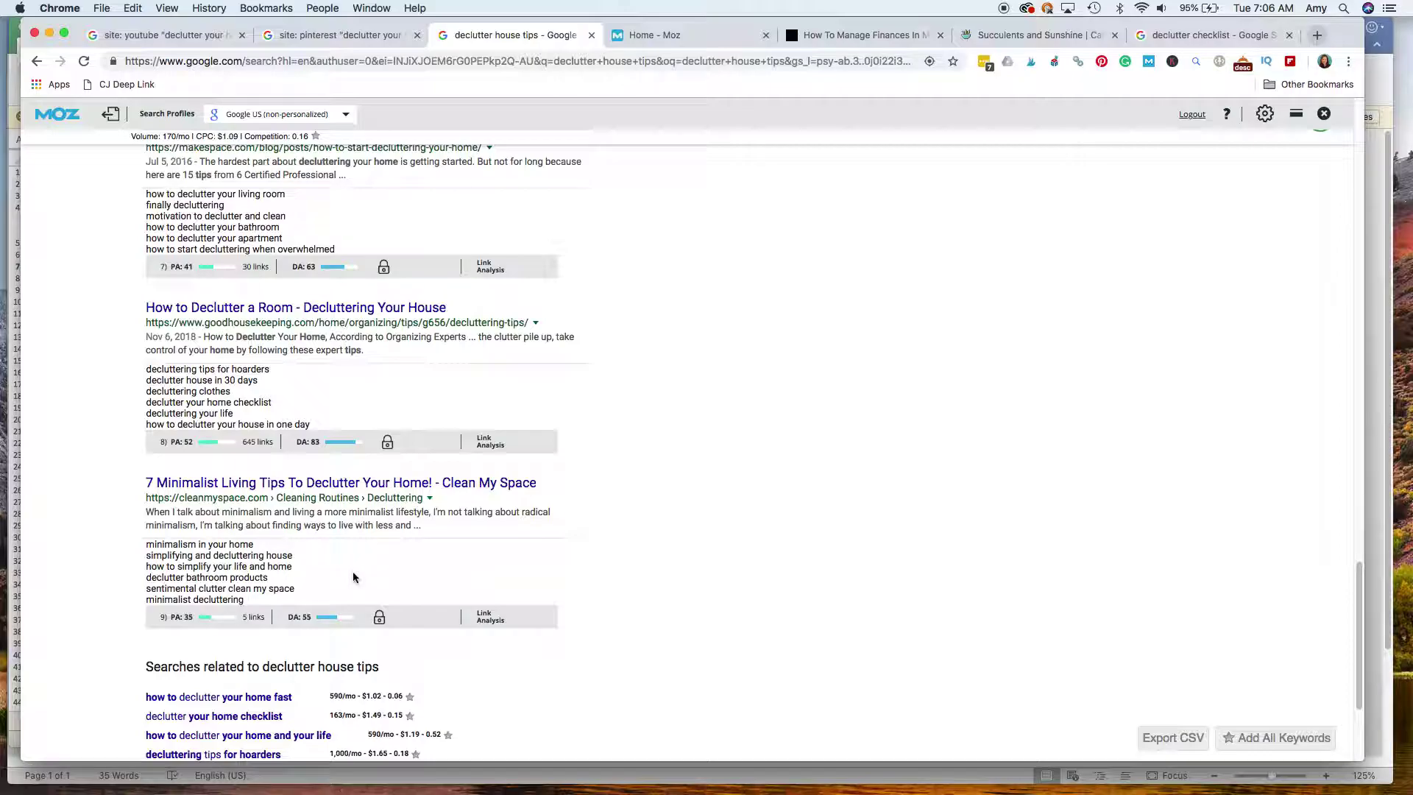
{"action": "scroll", "coordinate": [352, 571], "scroll_direction": "up", "scroll_amount": 20}
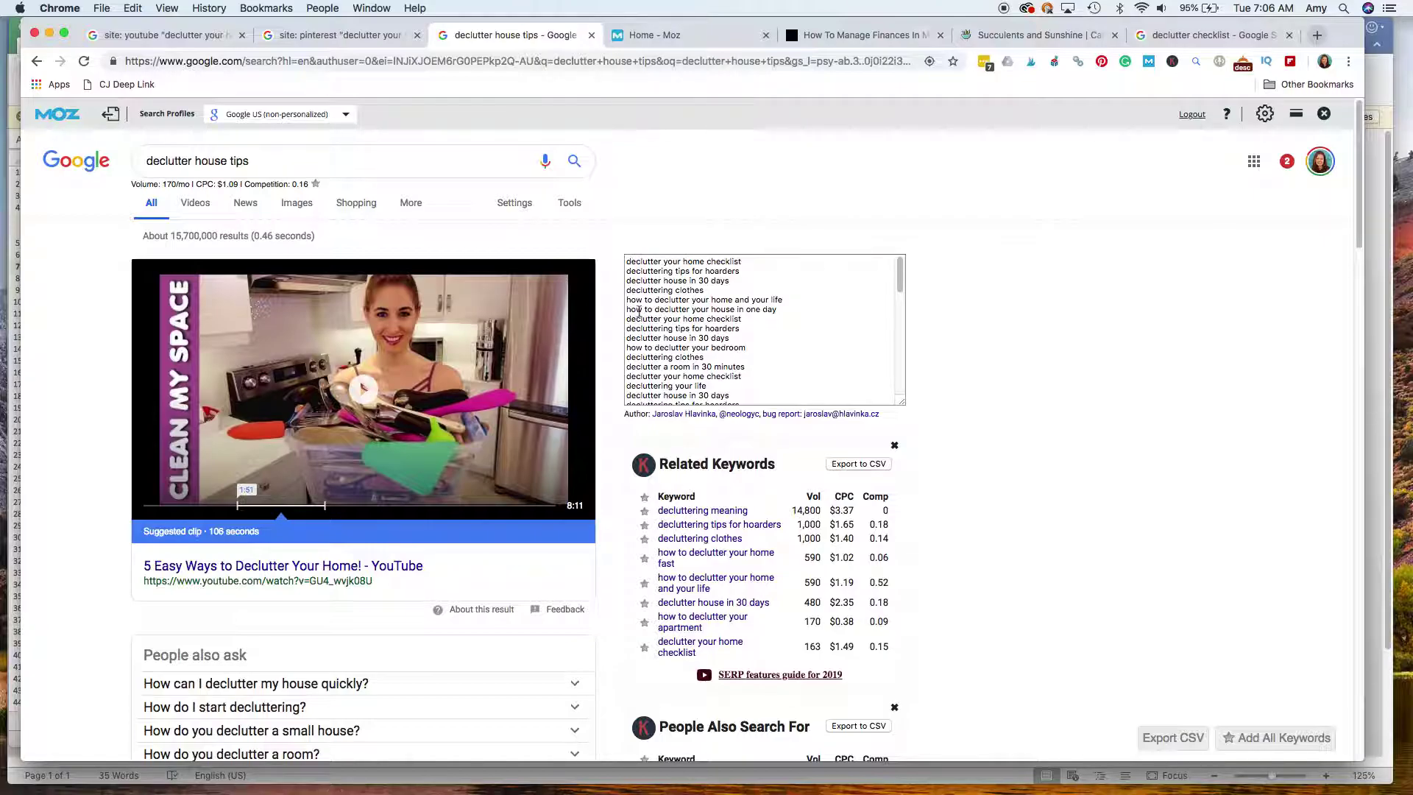
Copy the suggested keyword "how to declutter your home and your life" and run it as the new Google search
{"action": "left_click_drag", "start_coordinate": [756, 299], "coordinate": [598, 299]}
{"action": "left_click", "coordinate": [784, 299]}
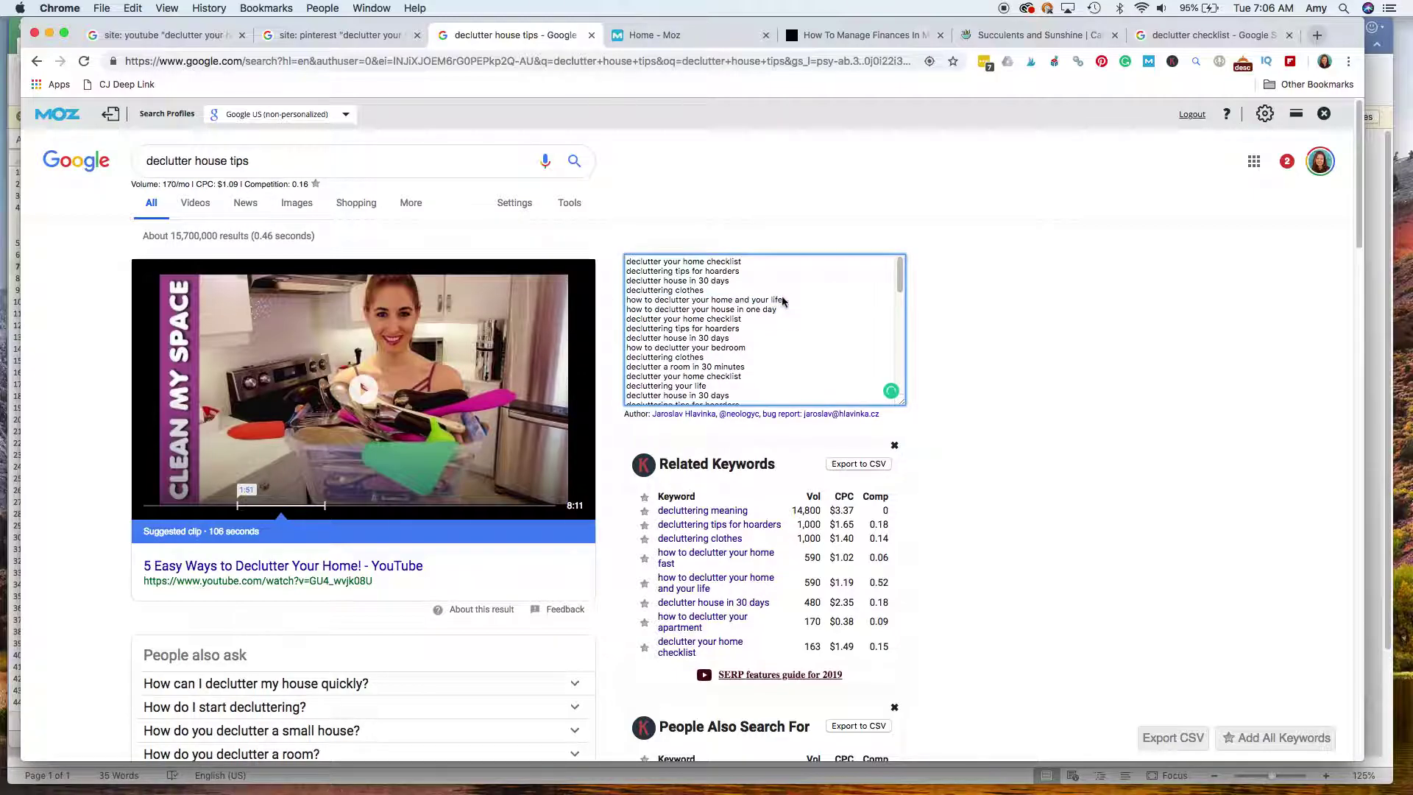
{"action": "left_click_drag", "start_coordinate": [784, 300], "coordinate": [628, 301]}
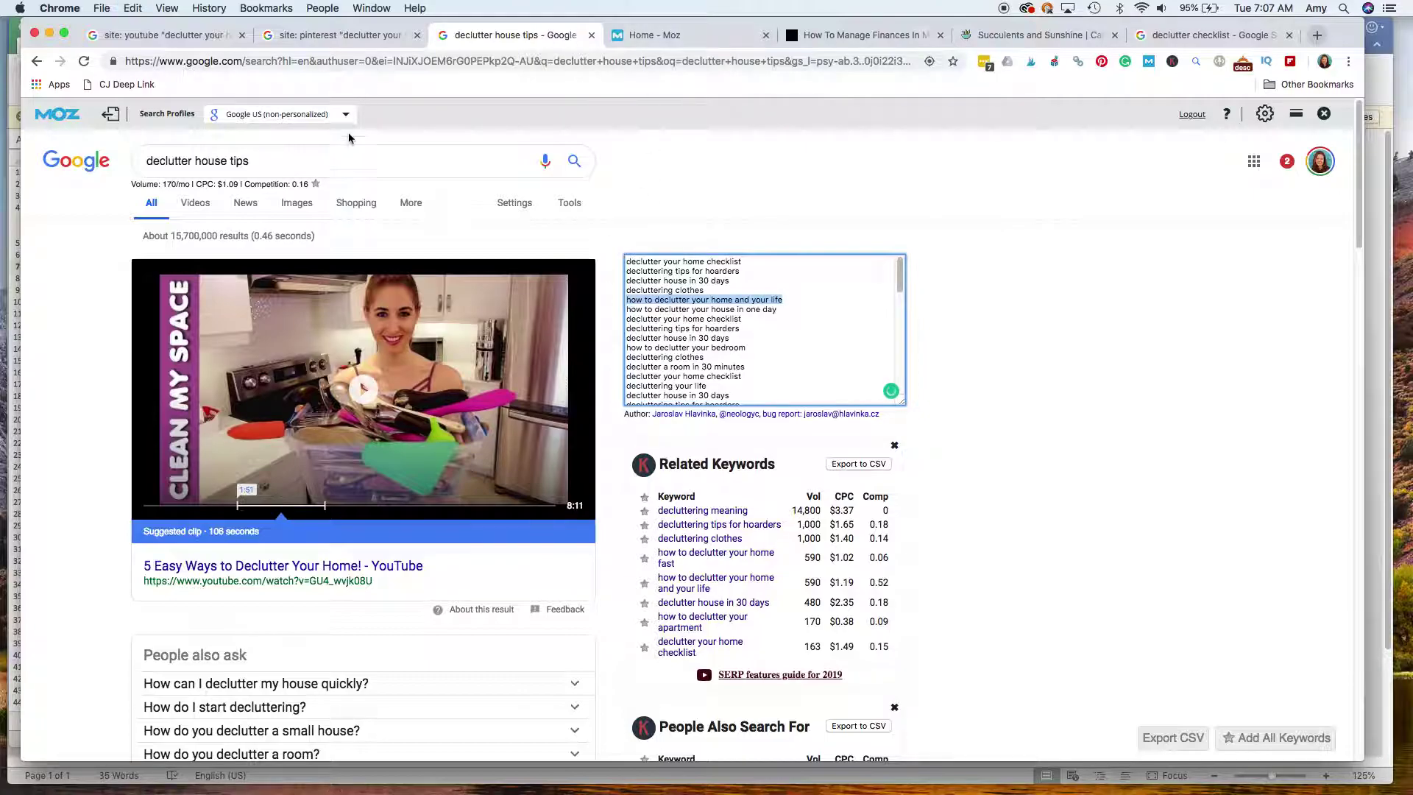
{"action": "triple_click", "coordinate": [338, 161]}
{"action": "left_click", "coordinate": [324, 221]}
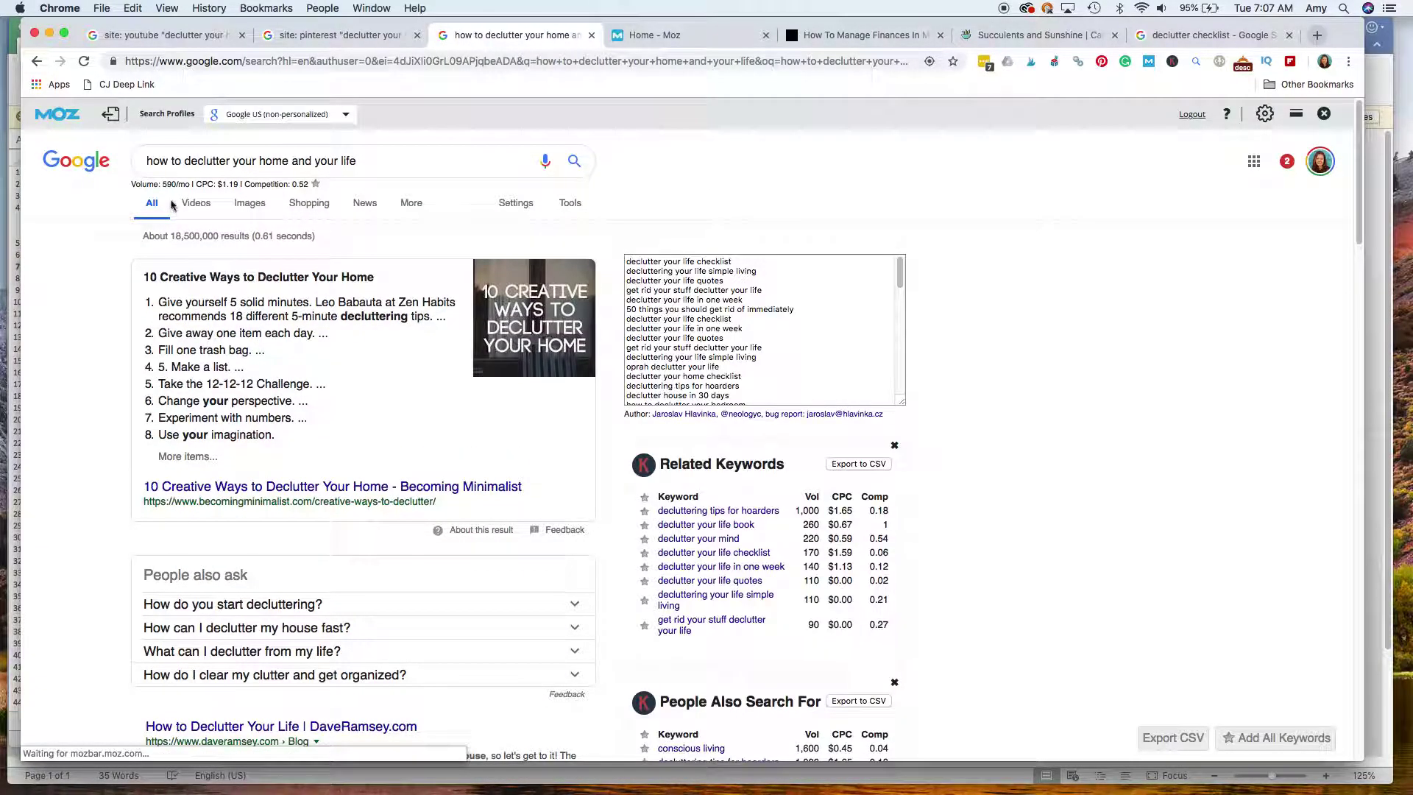
Examine the domain authority scores of all first-page results for "how to declutter your home and your life"
{"action": "scroll", "coordinate": [213, 474], "scroll_direction": "down", "scroll_amount": 6}
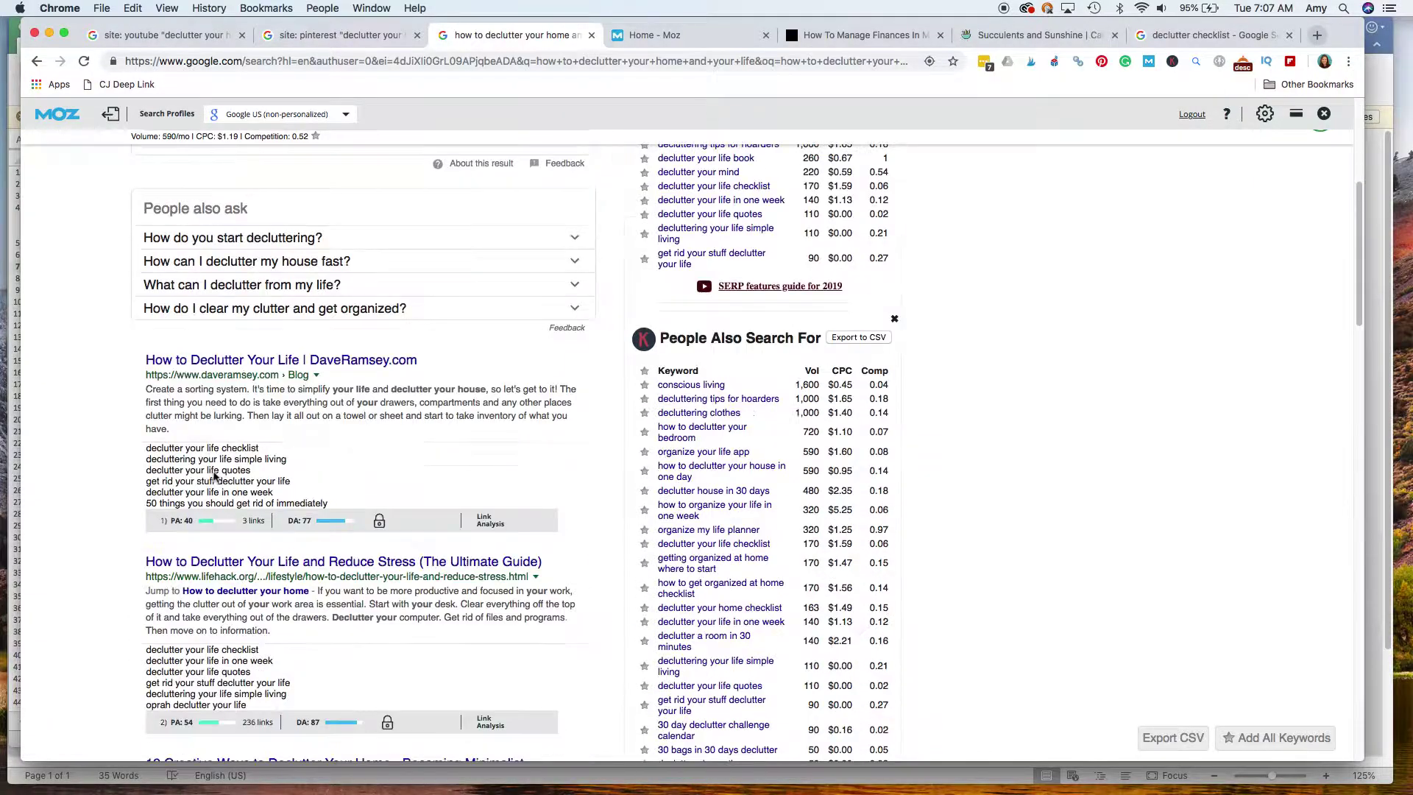
{"action": "scroll", "coordinate": [249, 563], "scroll_direction": "down", "scroll_amount": 7}
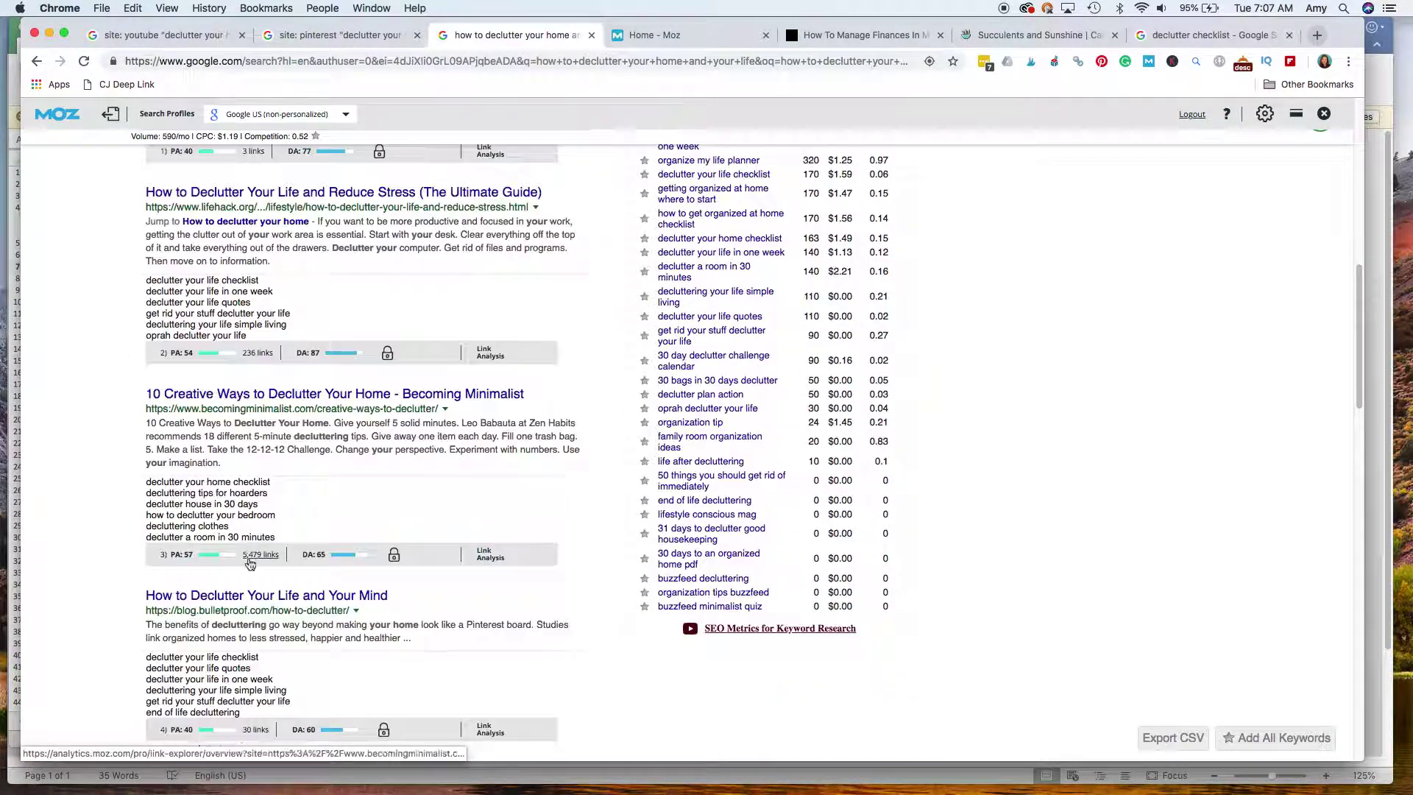
{"action": "scroll", "coordinate": [250, 564], "scroll_direction": "down", "scroll_amount": 10}
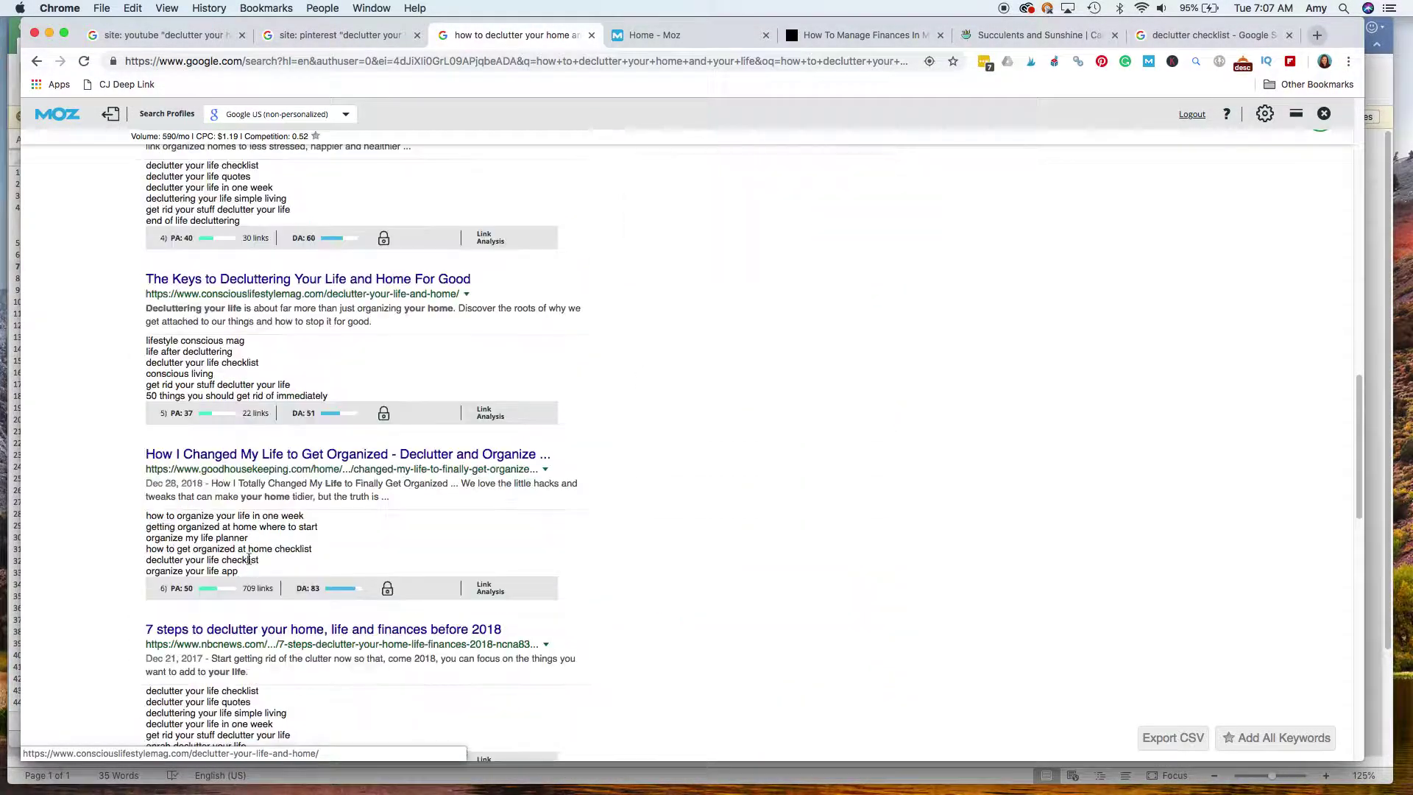
{"action": "scroll", "coordinate": [250, 563], "scroll_direction": "down", "scroll_amount": 2}
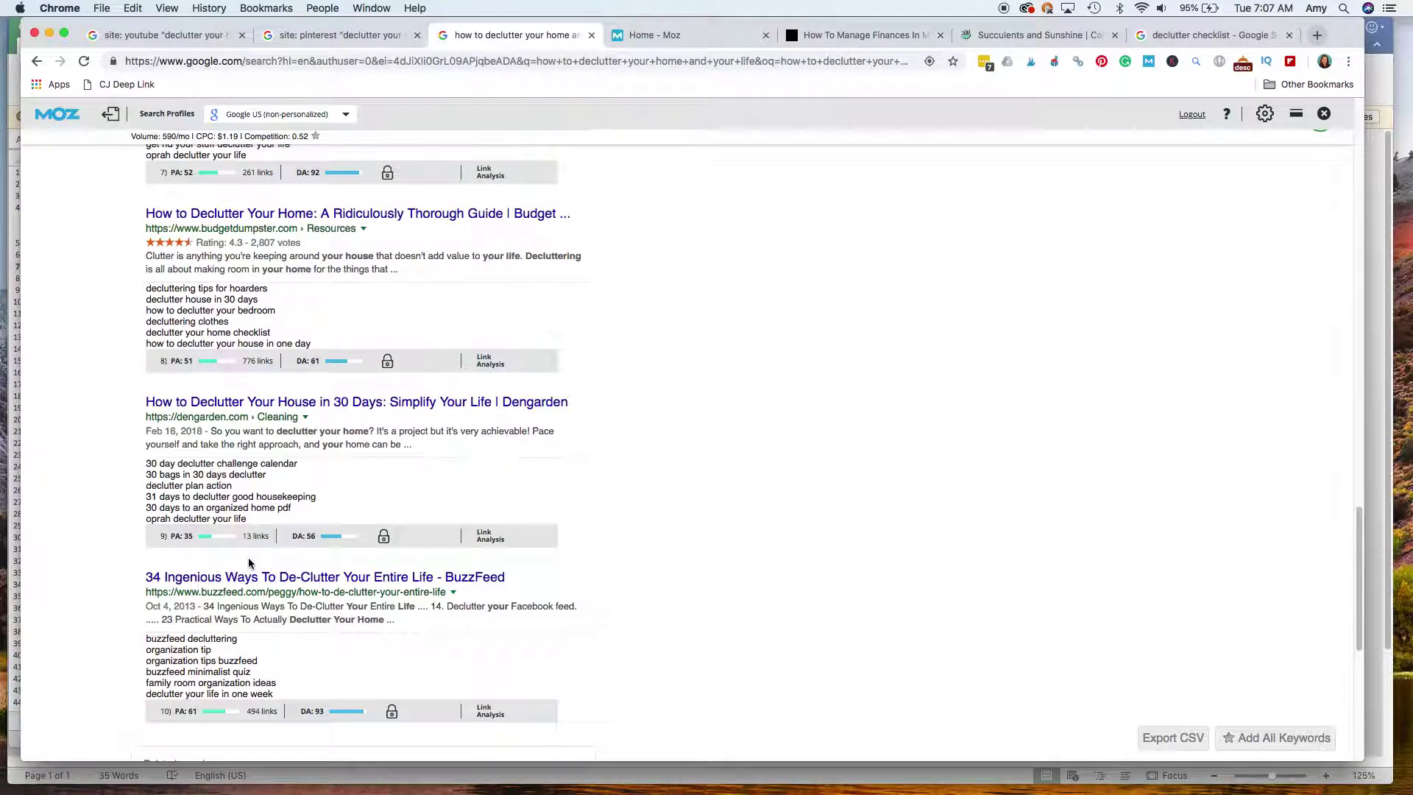
{"action": "scroll", "coordinate": [249, 563], "scroll_direction": "down", "scroll_amount": 1}
{"action": "scroll", "coordinate": [248, 563], "scroll_direction": "up", "scroll_amount": 15}
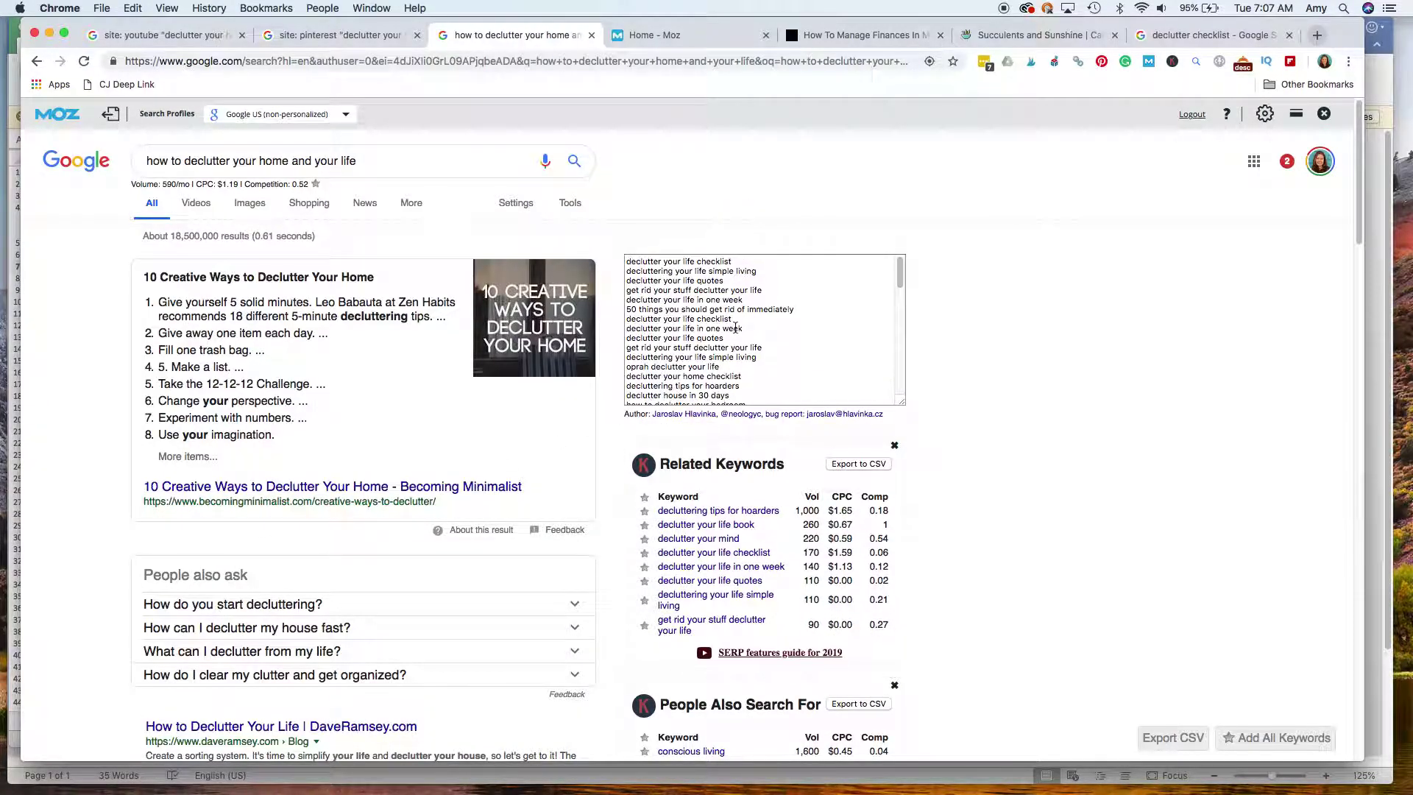
Copy the suggested keyword "declutter your life in one week" and search Google for it in place of the current query
{"action": "left_click_drag", "start_coordinate": [735, 329], "coordinate": [615, 337]}
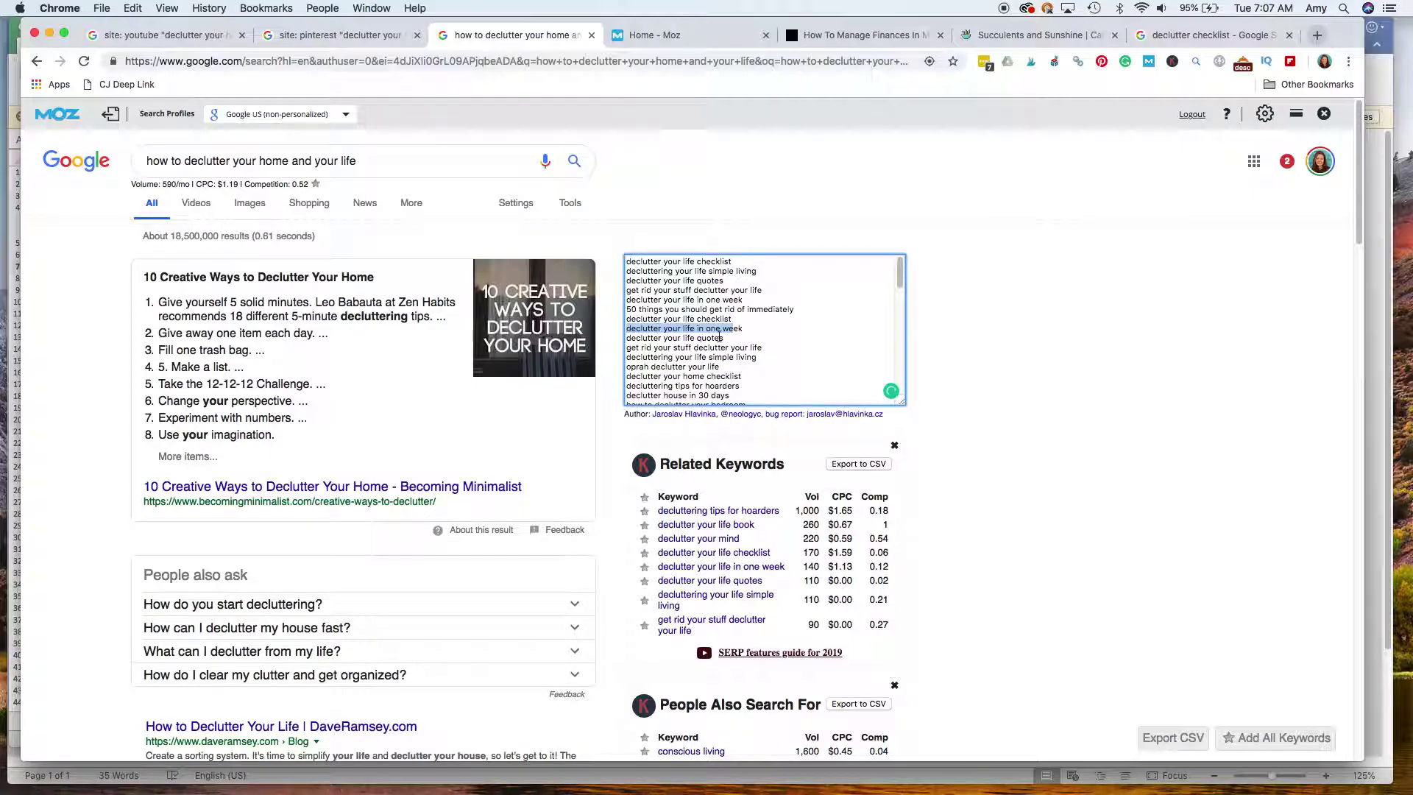
{"action": "left_click", "coordinate": [751, 337]}
{"action": "left_click_drag", "start_coordinate": [743, 329], "coordinate": [617, 333]}
{"action": "key", "text": "super+c"}
{"action": "left_click", "coordinate": [315, 152]}
{"action": "triple_click", "coordinate": [315, 152]}
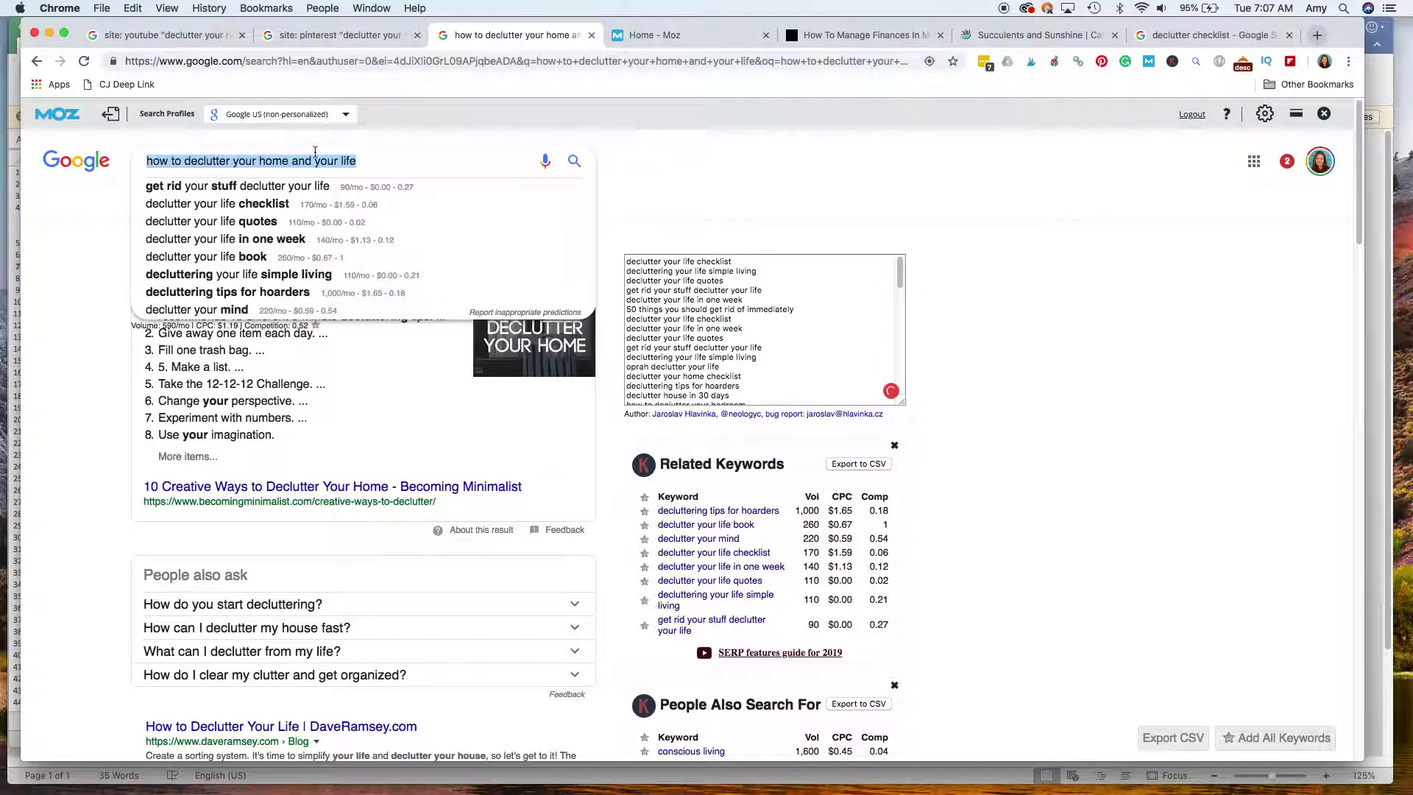
{"action": "key", "text": "super+v"}
{"action": "key", "text": "Return"}
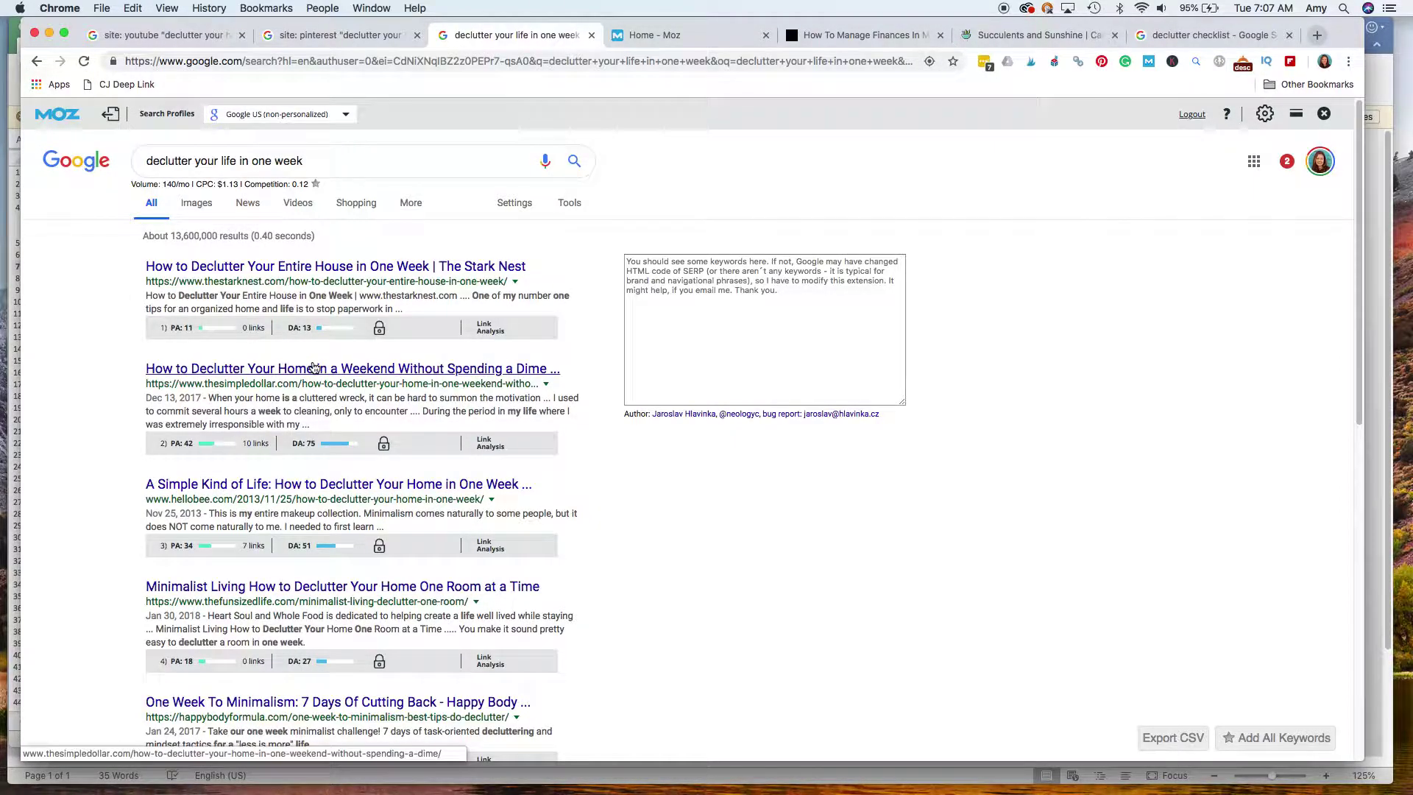
Examine the domain authority scores of all first-page results for "declutter your life in one week"
{"action": "scroll", "coordinate": [314, 368], "scroll_direction": "down", "scroll_amount": 2}
{"action": "scroll", "coordinate": [345, 476], "scroll_direction": "down", "scroll_amount": 2}
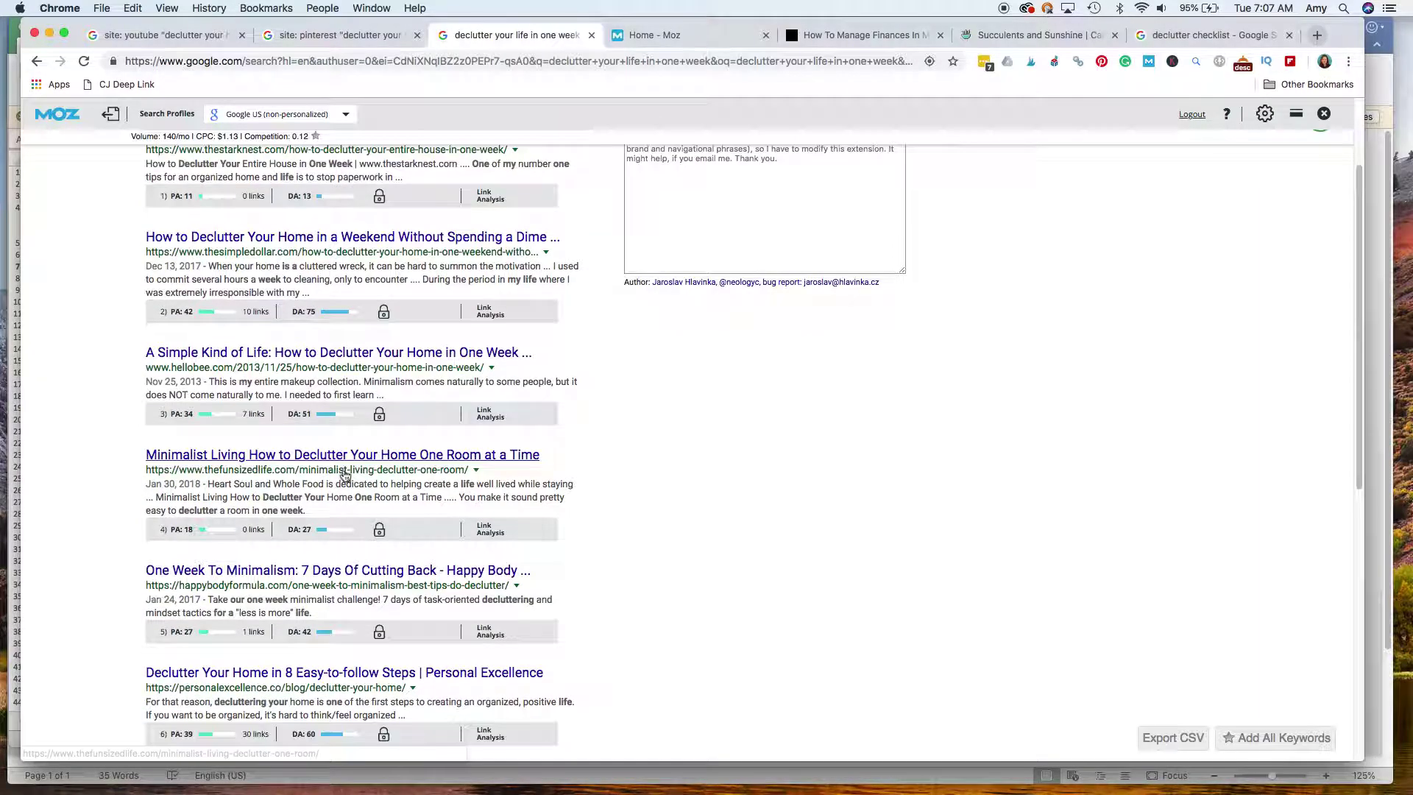
{"action": "scroll", "coordinate": [364, 642], "scroll_direction": "down", "scroll_amount": 10}
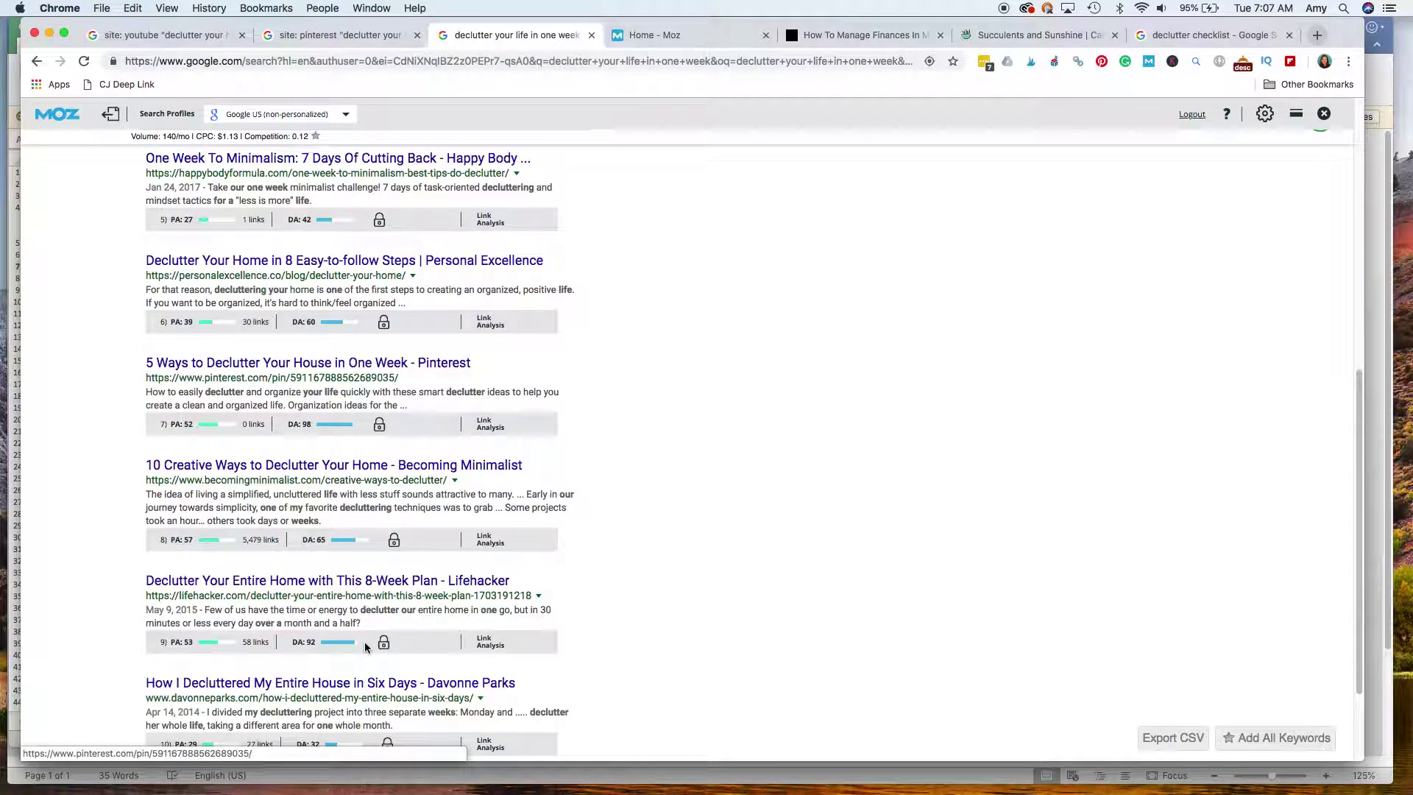
{"action": "scroll", "coordinate": [364, 642], "scroll_direction": "down", "scroll_amount": 3}
{"action": "scroll", "coordinate": [361, 311], "scroll_direction": "up", "scroll_amount": 12}
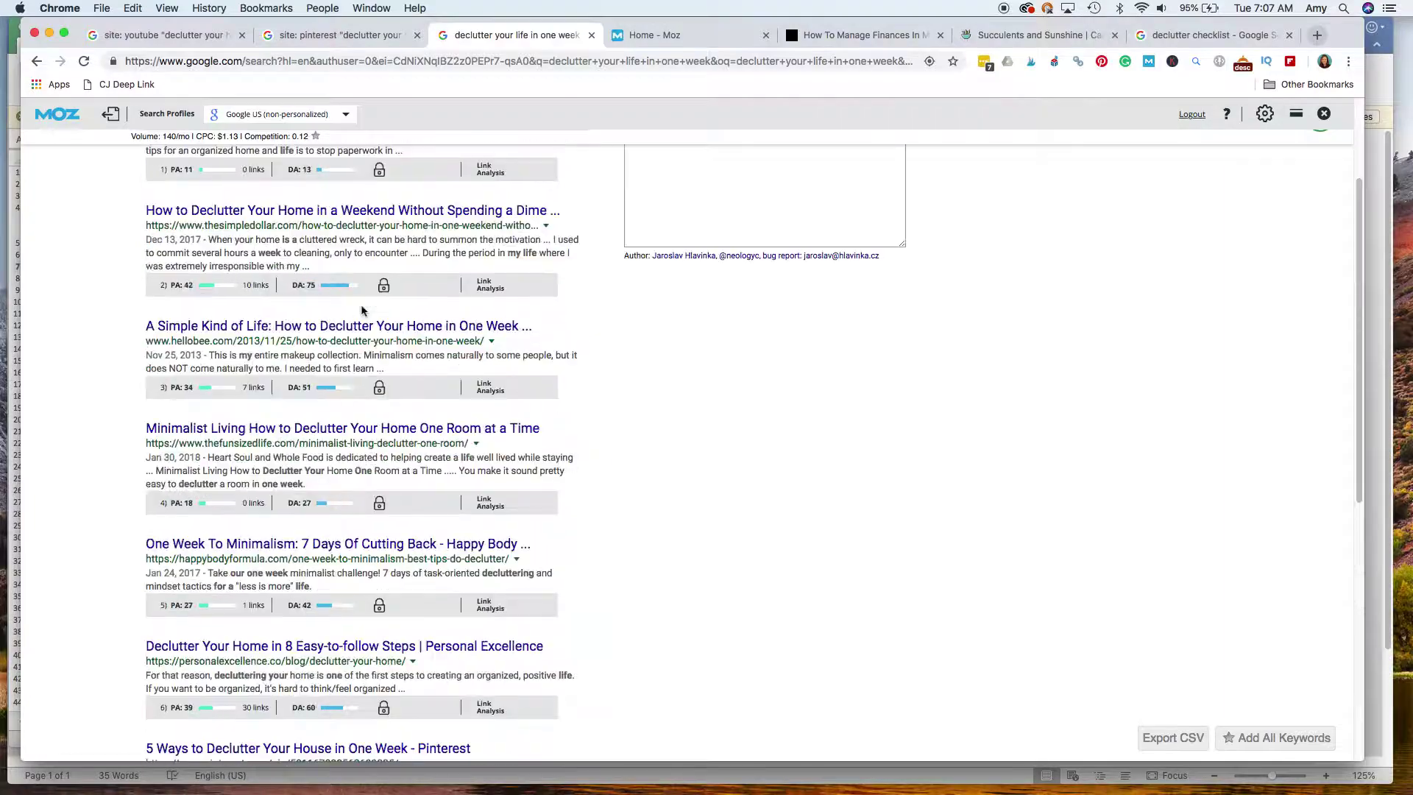
{"action": "scroll", "coordinate": [361, 311], "scroll_direction": "up", "scroll_amount": 4}
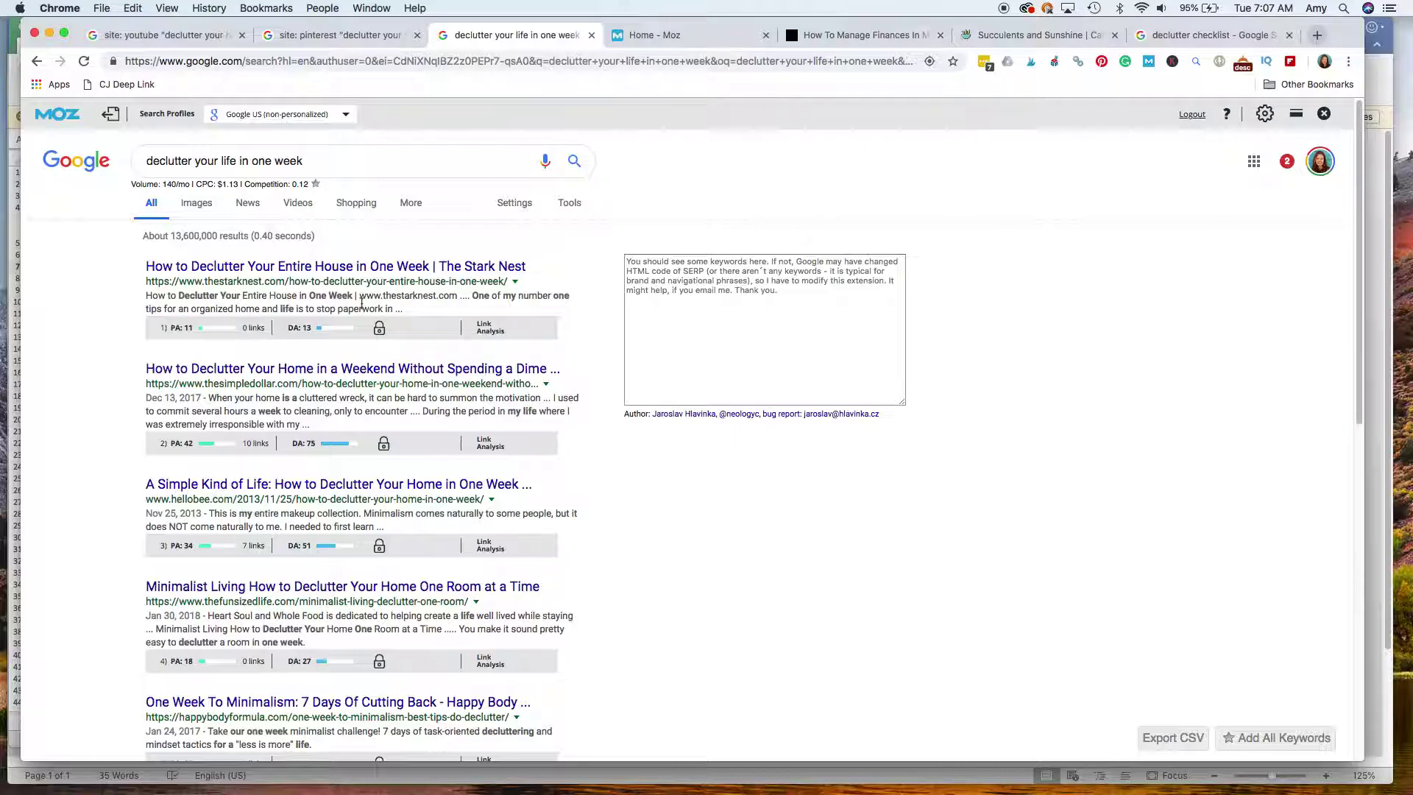
Run the existing Pinterest site search with "declutter your life in one week" as the quoted phrase
{"action": "double_click", "coordinate": [323, 160]}
{"action": "left_click", "coordinate": [321, 161]}
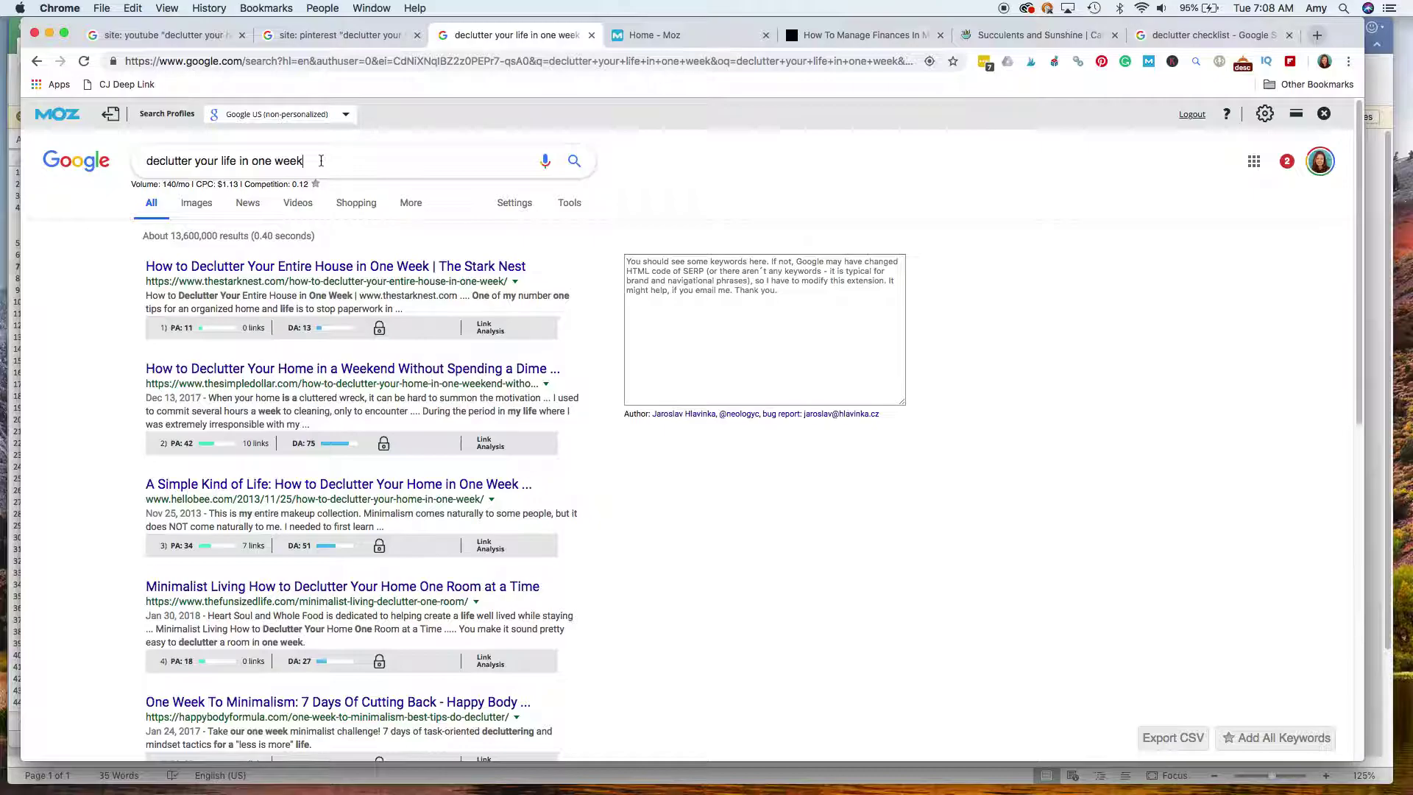
{"action": "left_click", "coordinate": [325, 36]}
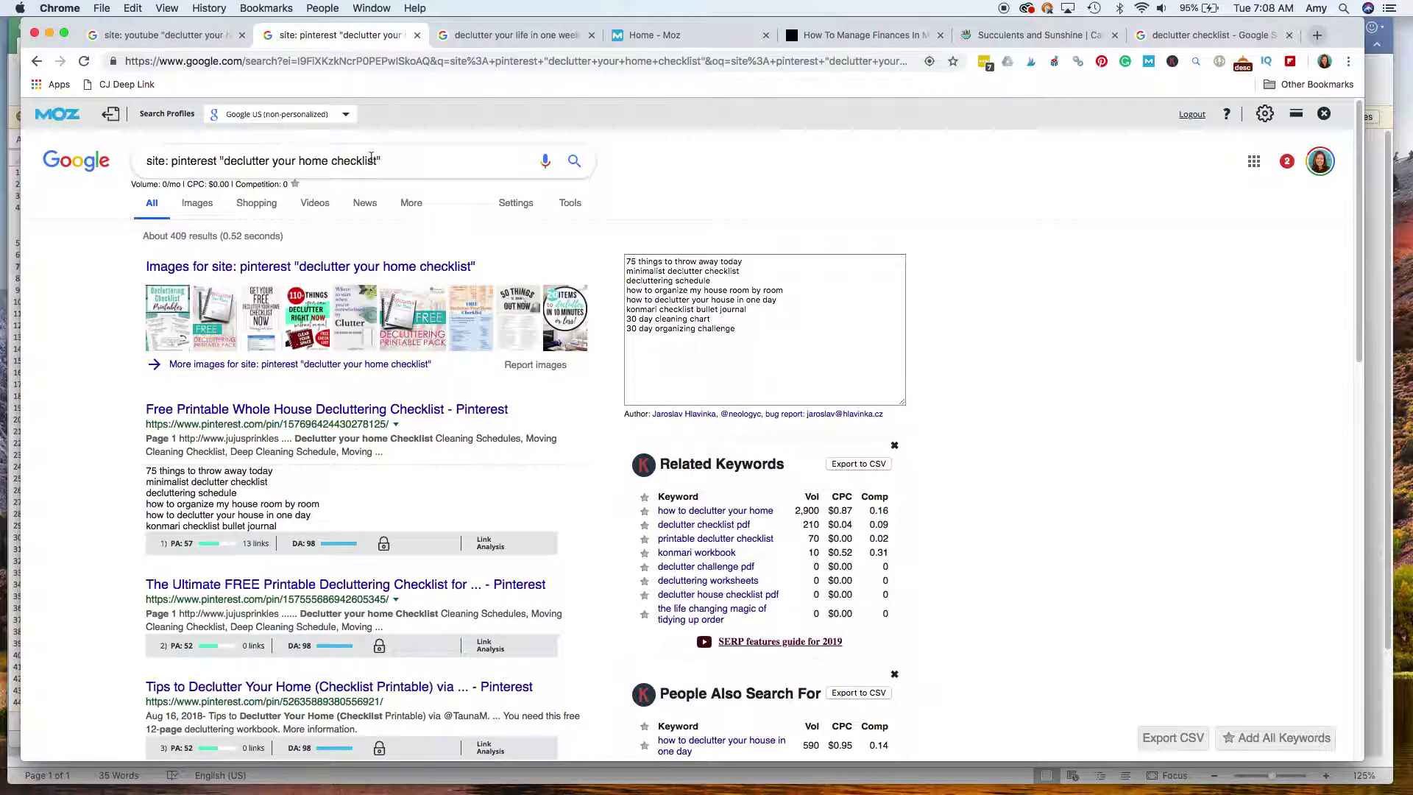
{"action": "left_click_drag", "start_coordinate": [376, 160], "coordinate": [225, 161]}
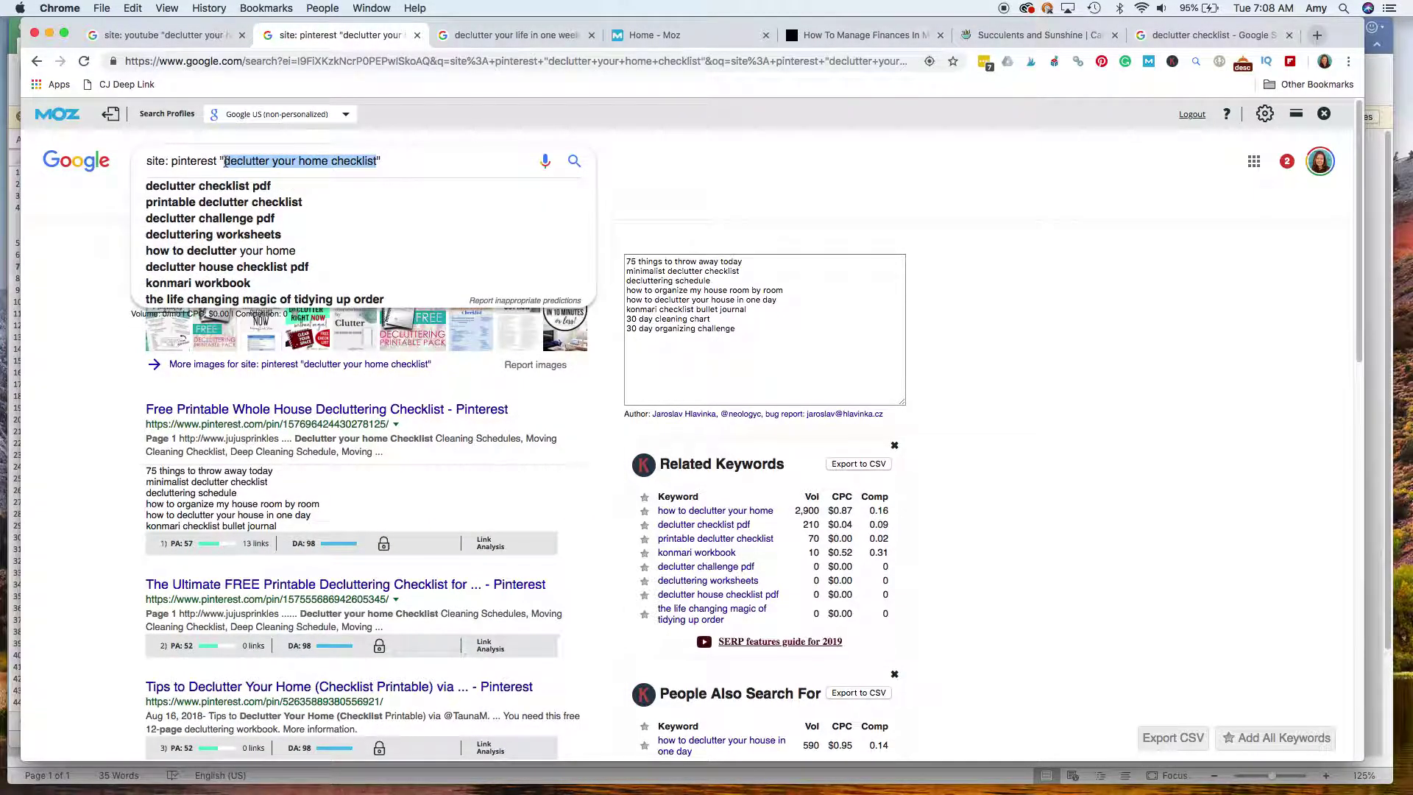
{"action": "type", "text": "declutter your life in one week"}
{"action": "key", "text": "Return"}
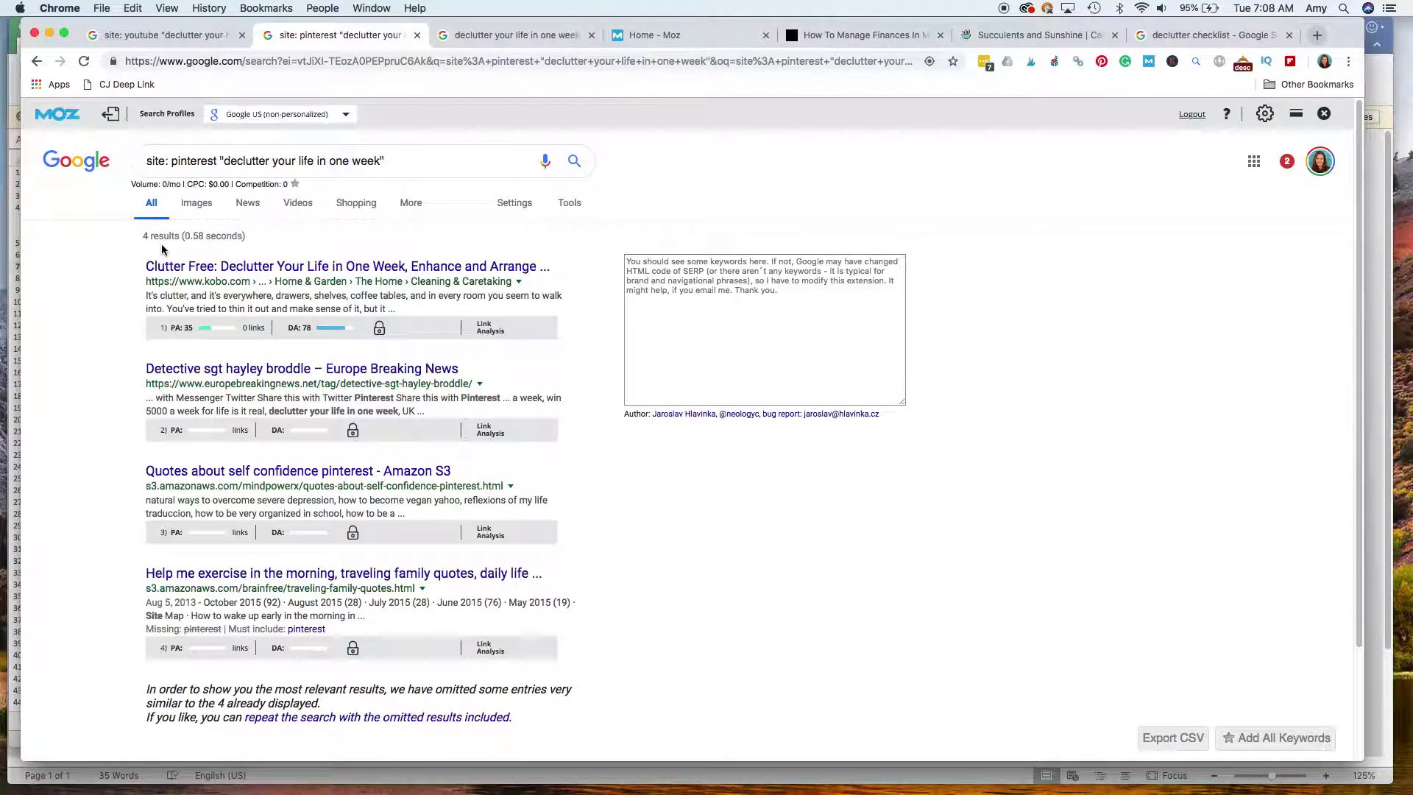
Run the existing YouTube site search with "declutter your life in one week" as the quoted phrase
{"action": "left_click", "coordinate": [182, 36]}
{"action": "left_click_drag", "start_coordinate": [374, 161], "coordinate": [223, 161]}
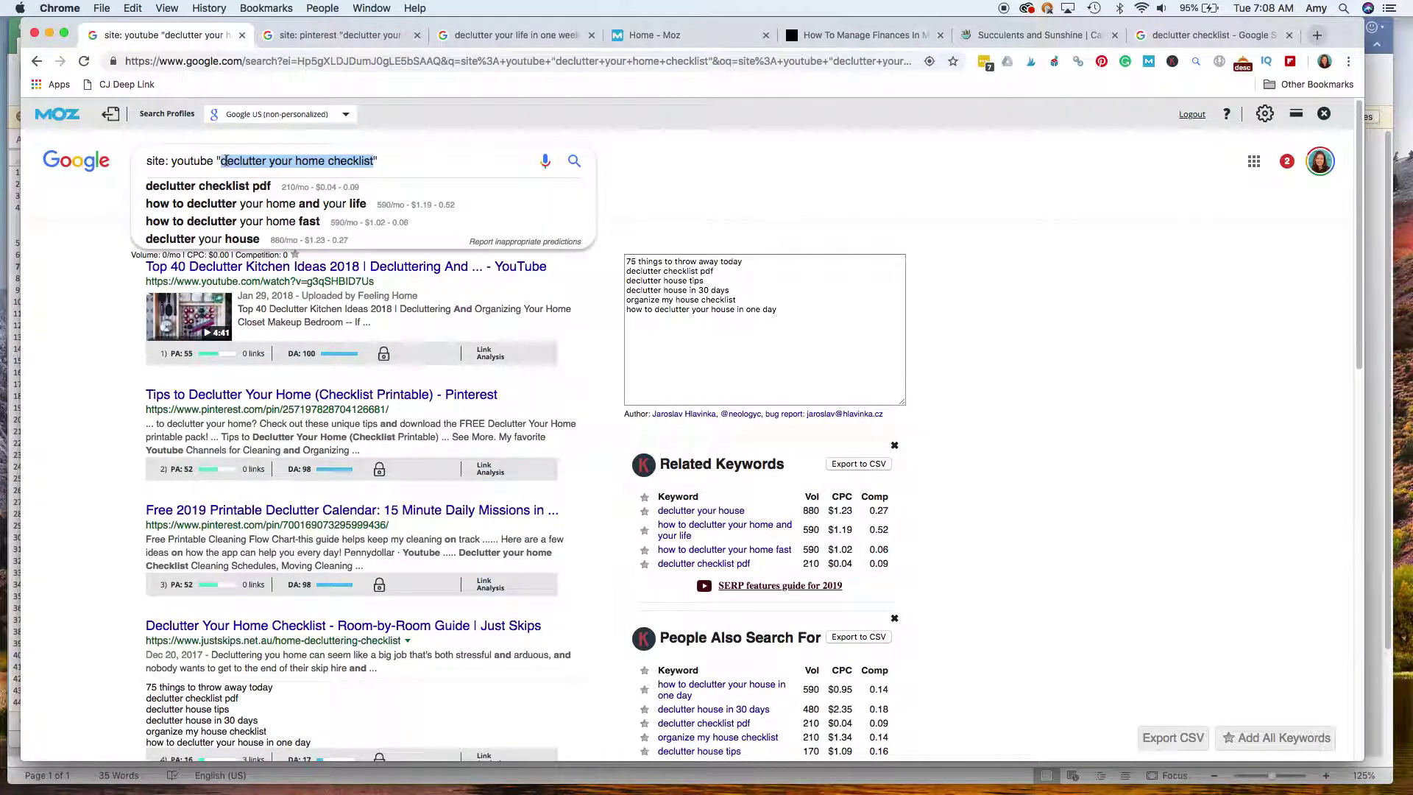
{"action": "type", "text": "declutter your life in one week"}
{"action": "key", "text": "Return"}
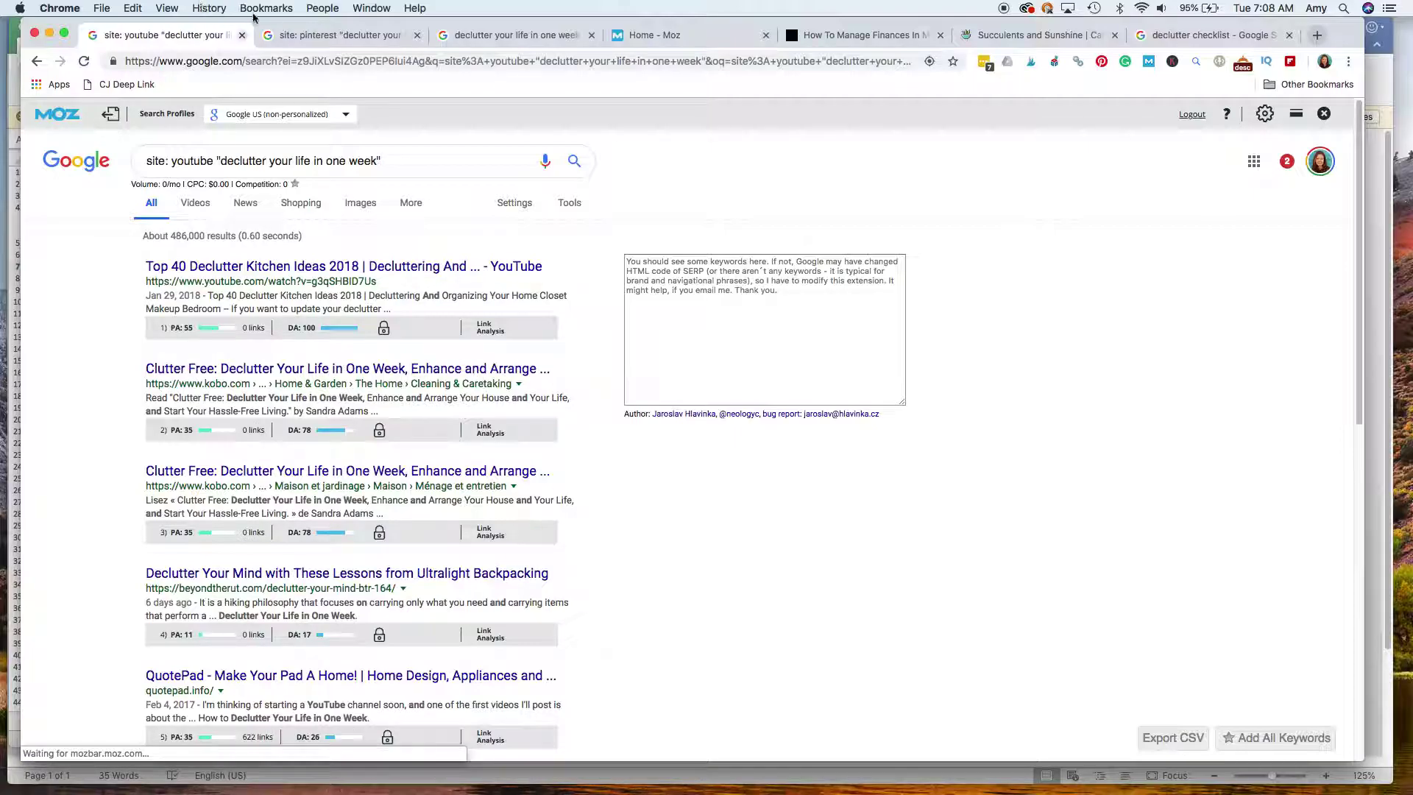
Review the general and Pinterest results for "declutter your life in one week" and switch to the SEO Research sheet in Excel
{"action": "left_click", "coordinate": [476, 33]}
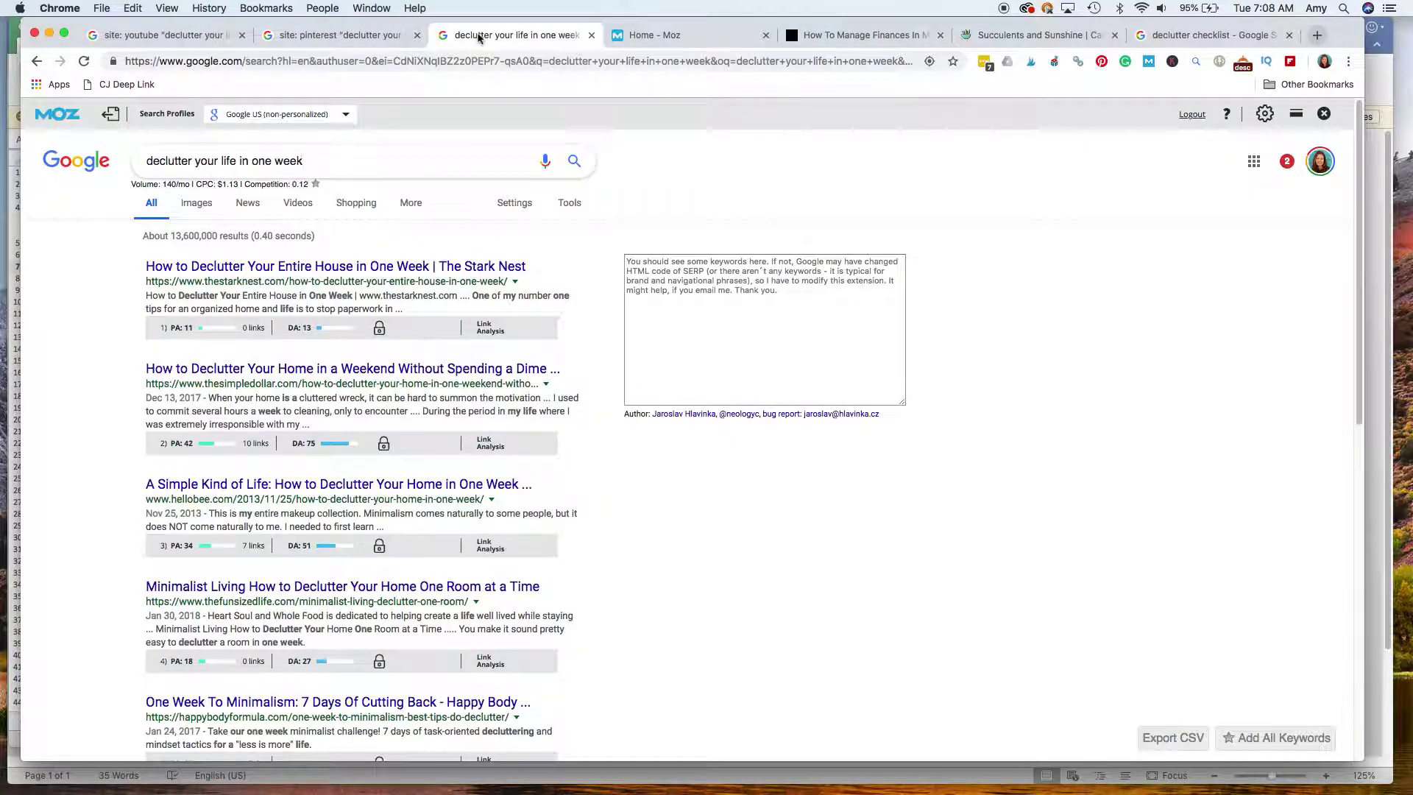
{"action": "left_click", "coordinate": [315, 34]}
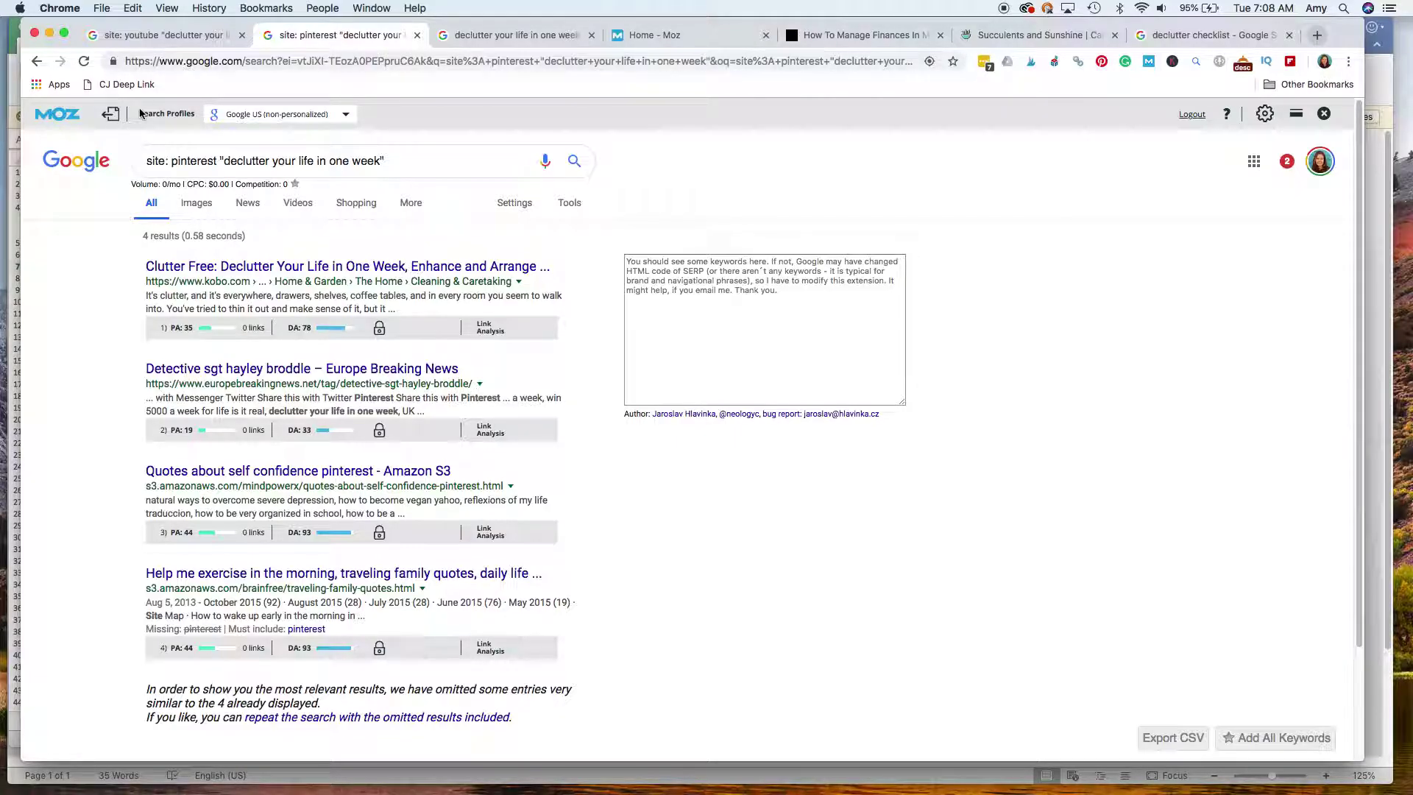
{"action": "key", "text": "super+Tab"}
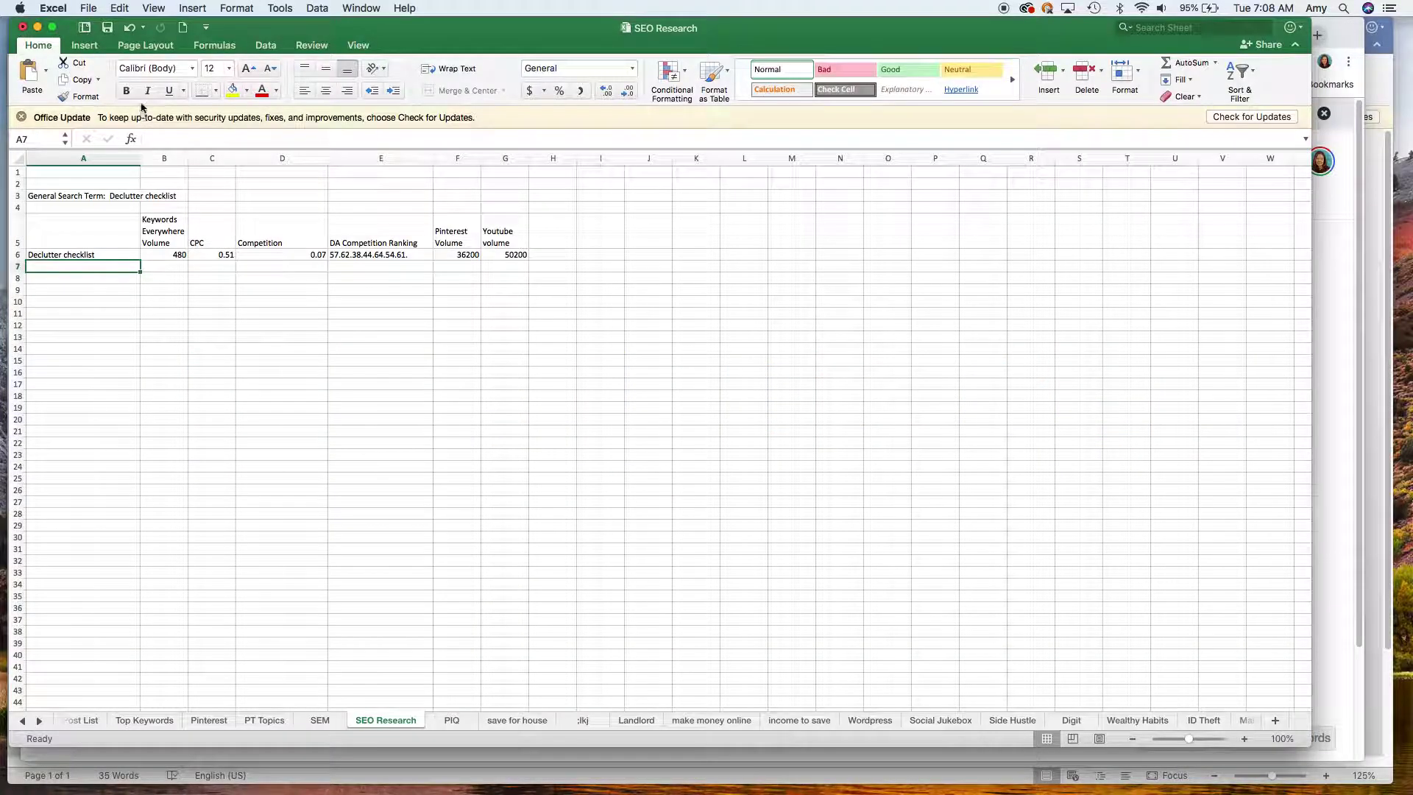